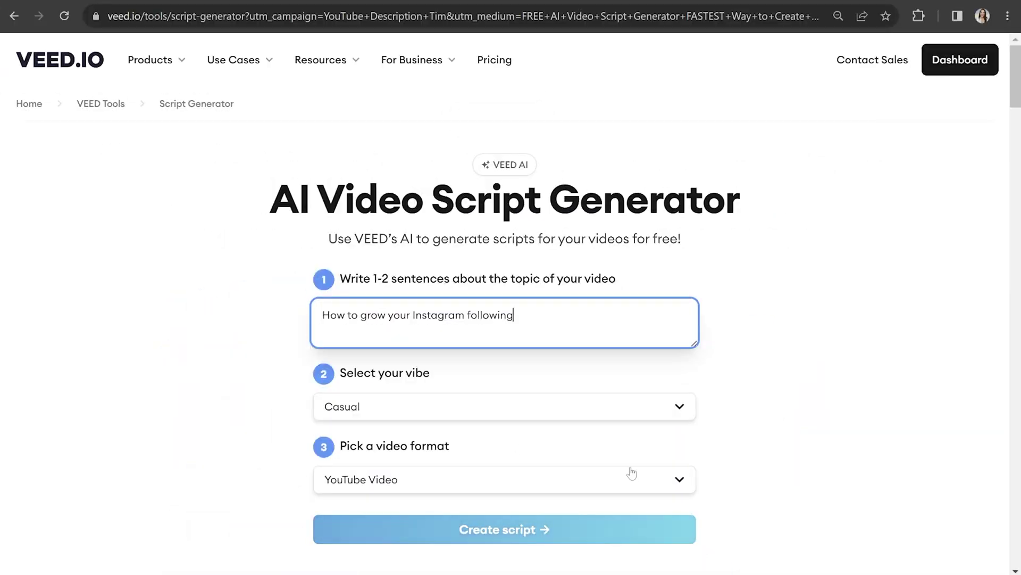
Step: Change the script generator's vibe from Casual to Creative
scroll(632, 472, "down", 2)
left_click(688, 296)
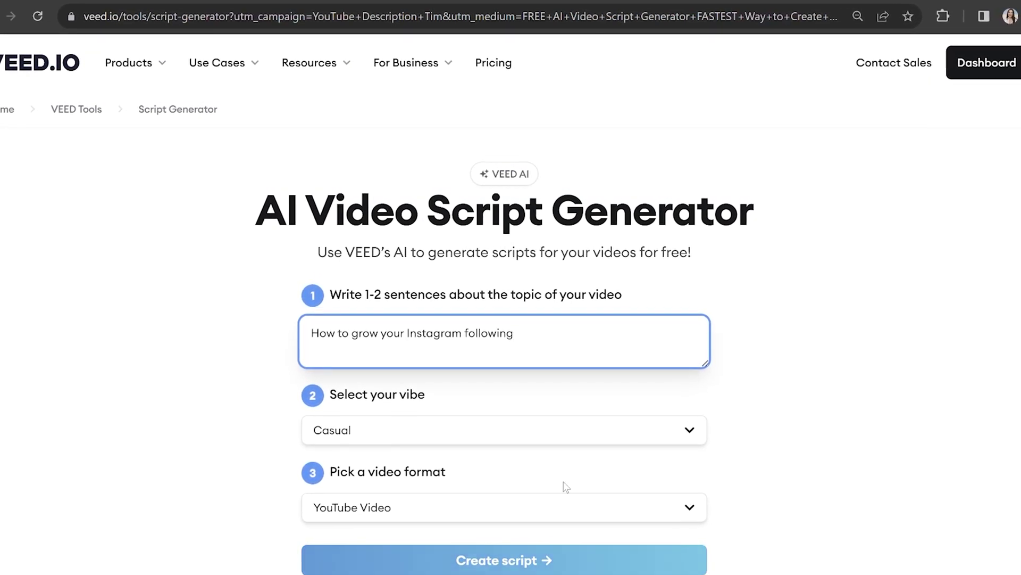
scroll(639, 501, "down", 2)
left_click(698, 314)
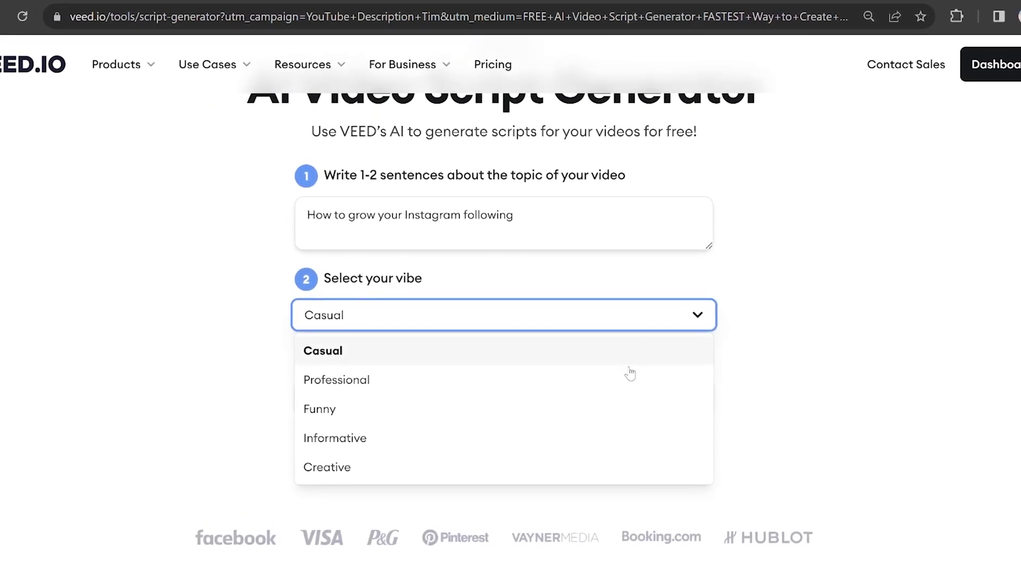
left_click(543, 475)
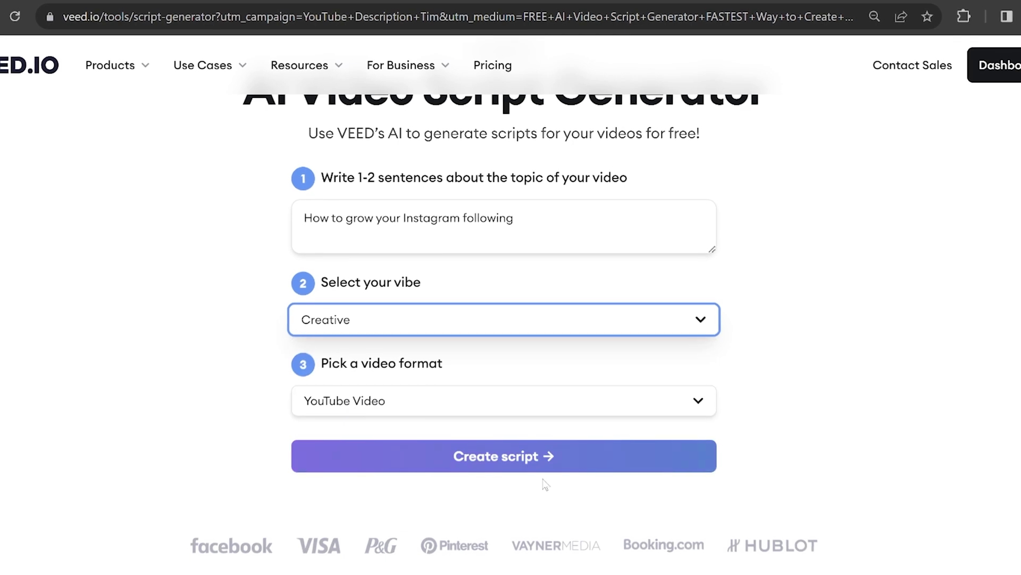
left_click(694, 412)
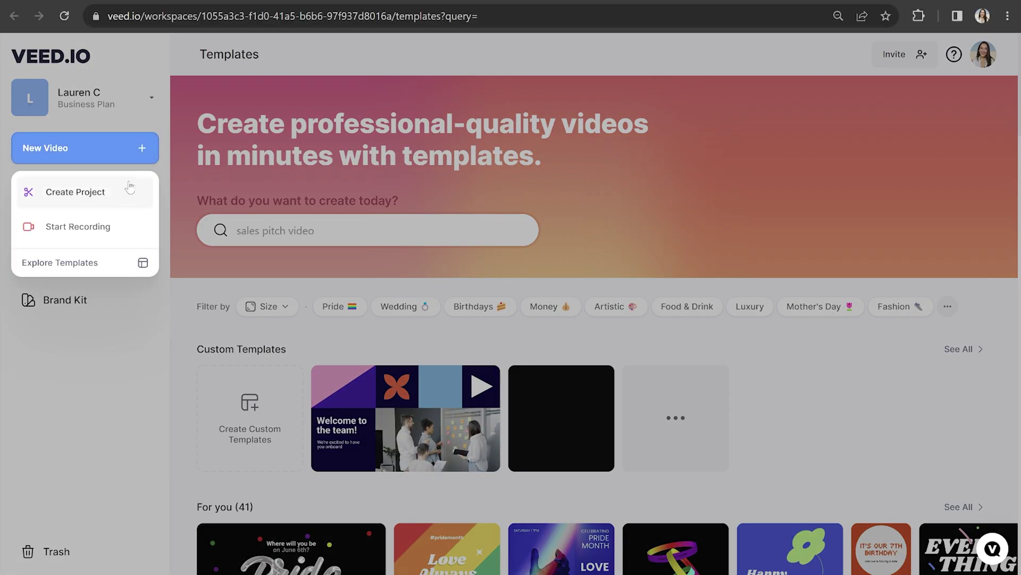
Step: Create a new project as a Blank Project on a blank canvas instead of a template
left_click(129, 188)
left_click(215, 189)
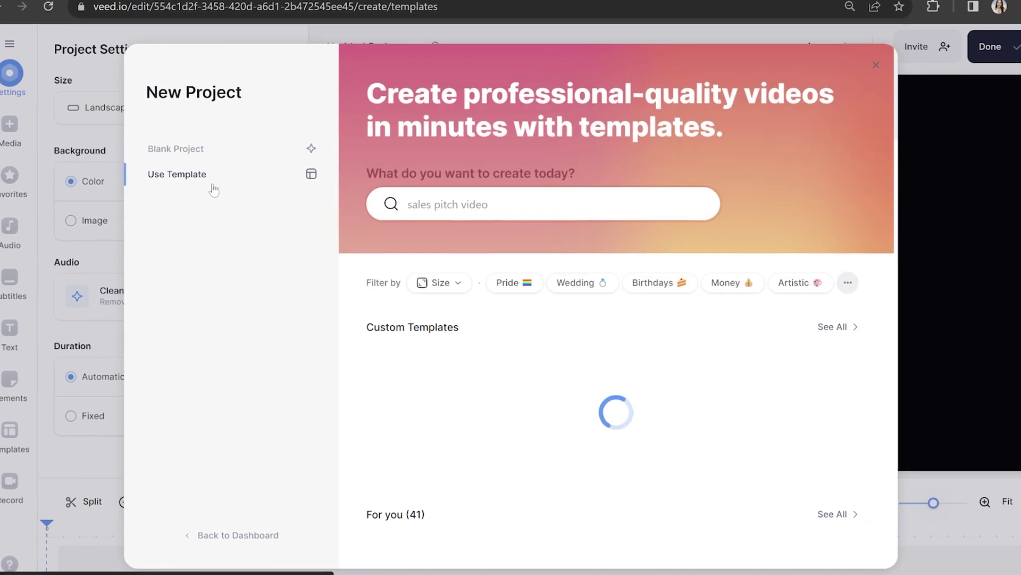
scroll(538, 324, "down", 3)
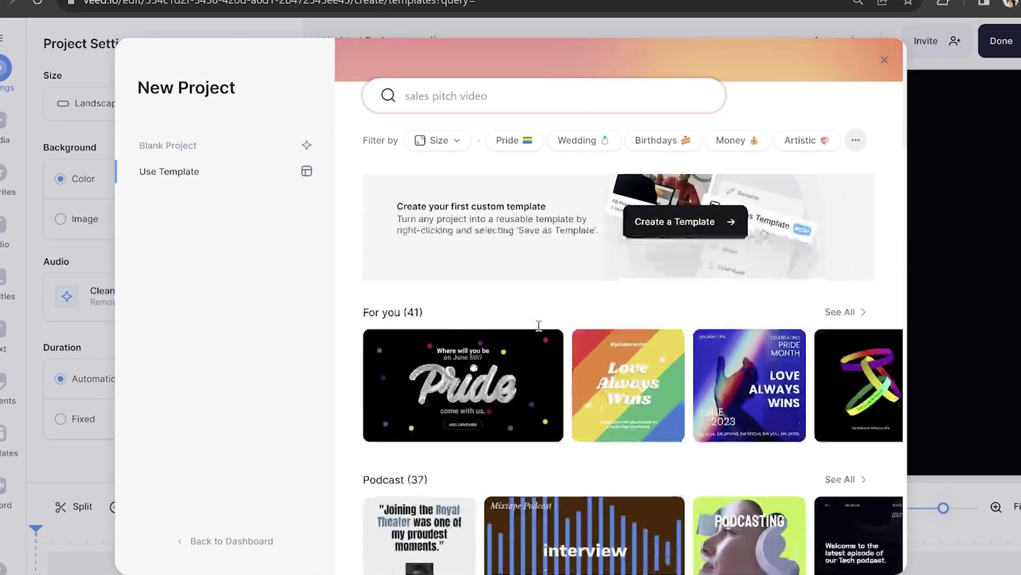
scroll(538, 325, "down", 7)
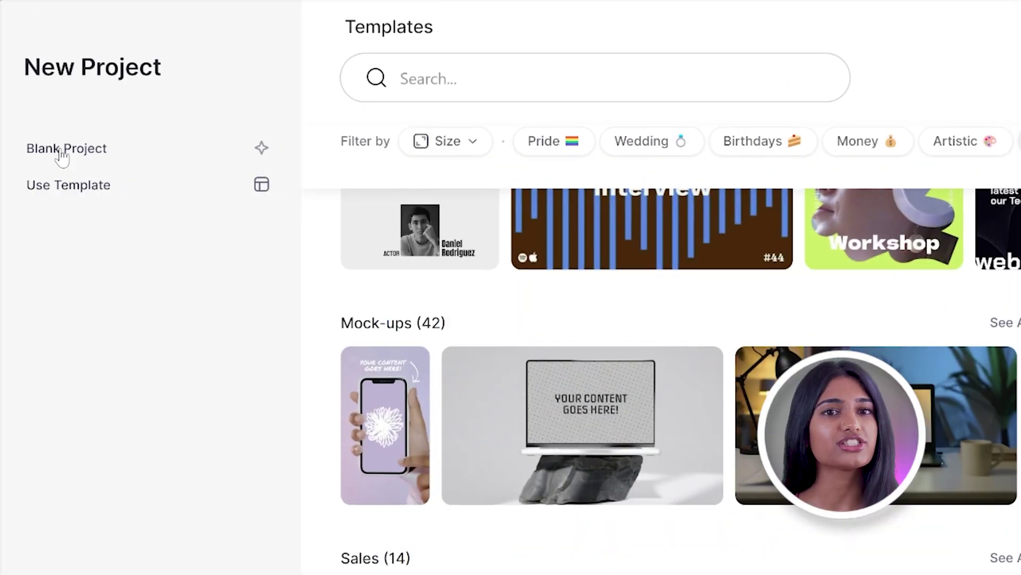
left_click(62, 155)
left_click(457, 376)
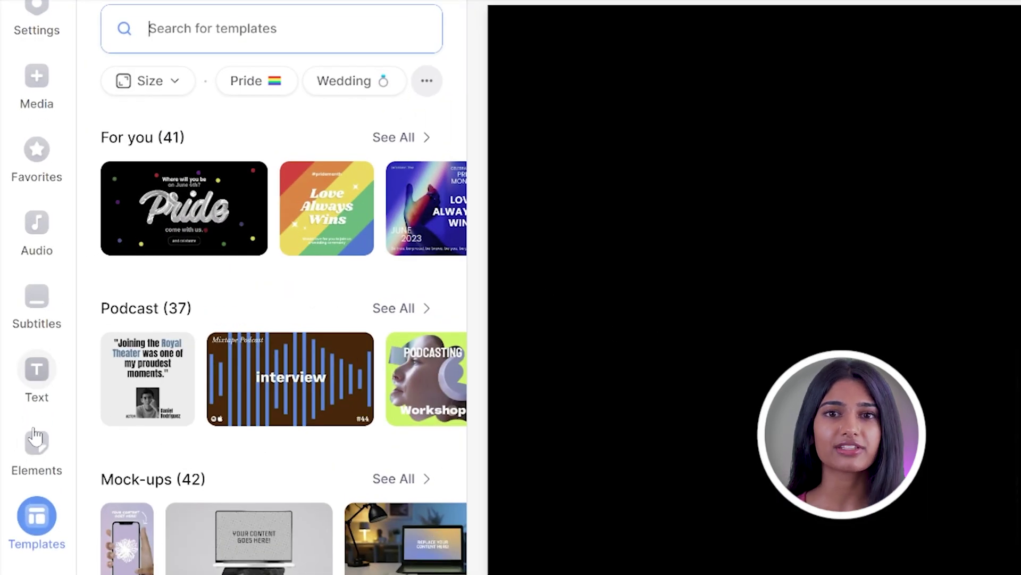
Step: Start an AI avatar from the first presenter in Elements > AI Avatars
left_click(36, 447)
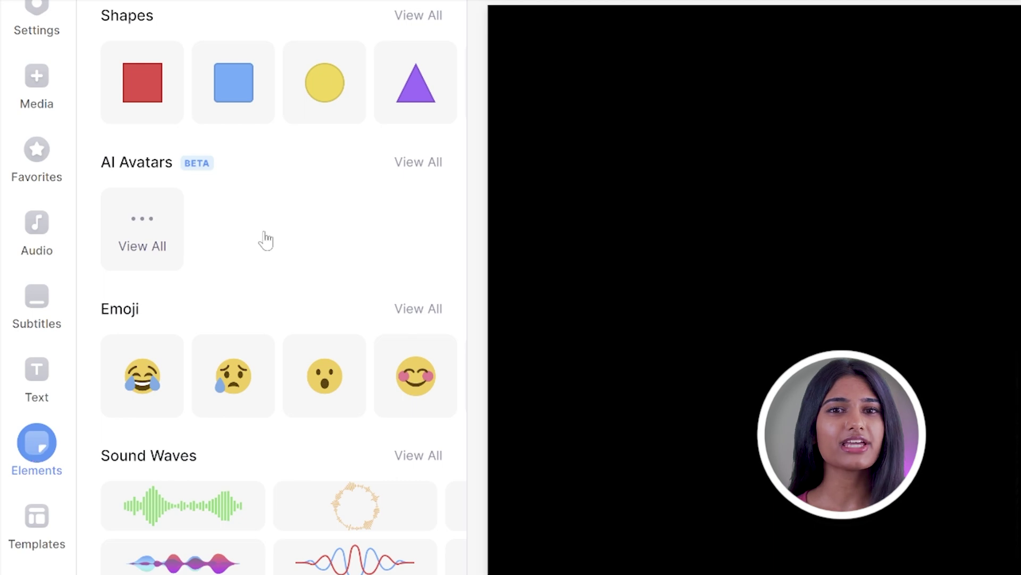
left_click(421, 163)
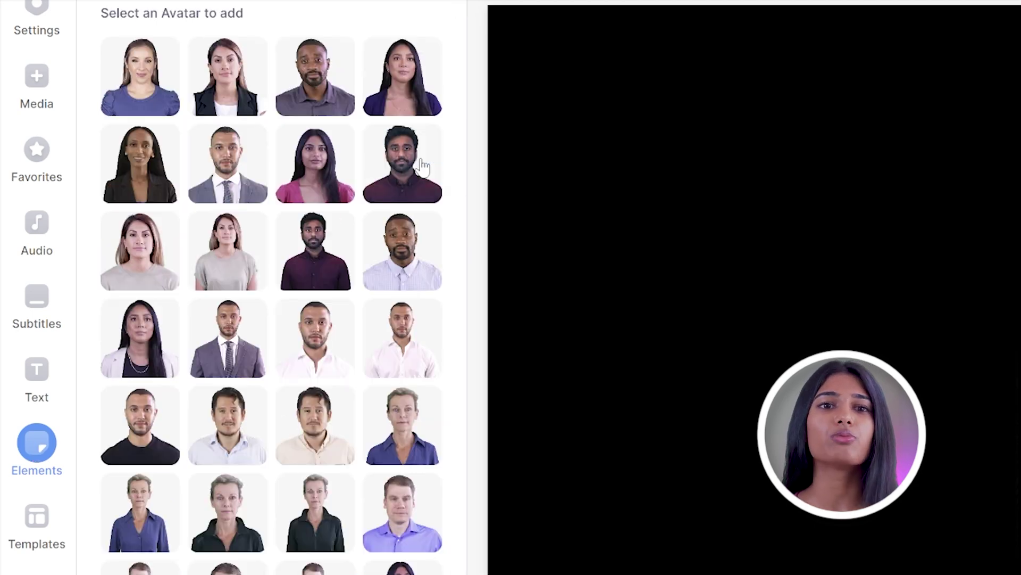
mouse_move(459, 82)
left_mouse_down()
mouse_move(468, 439)
mouse_move(449, 297)
mouse_move(468, 80)
left_mouse_up()
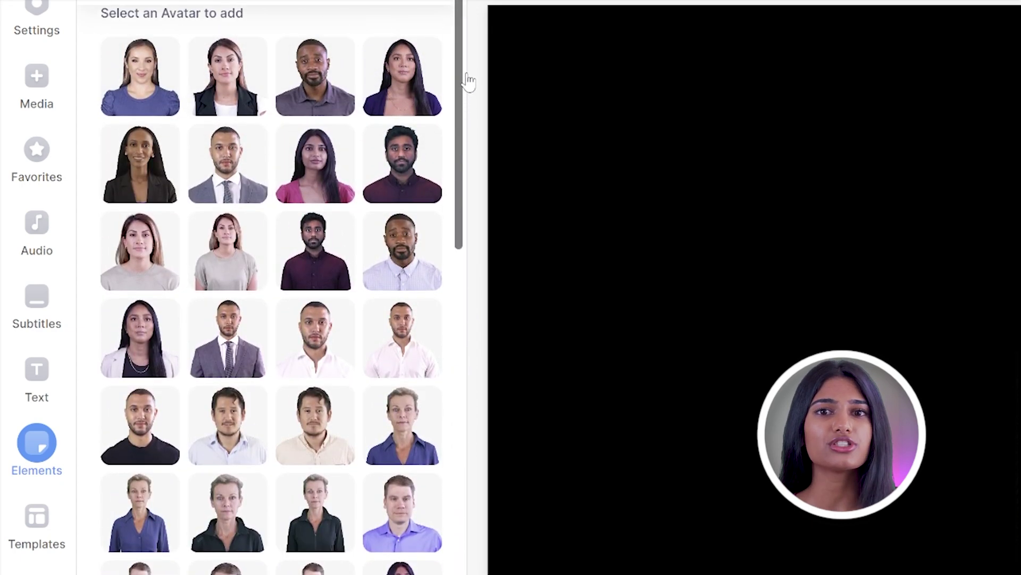
left_click(126, 72)
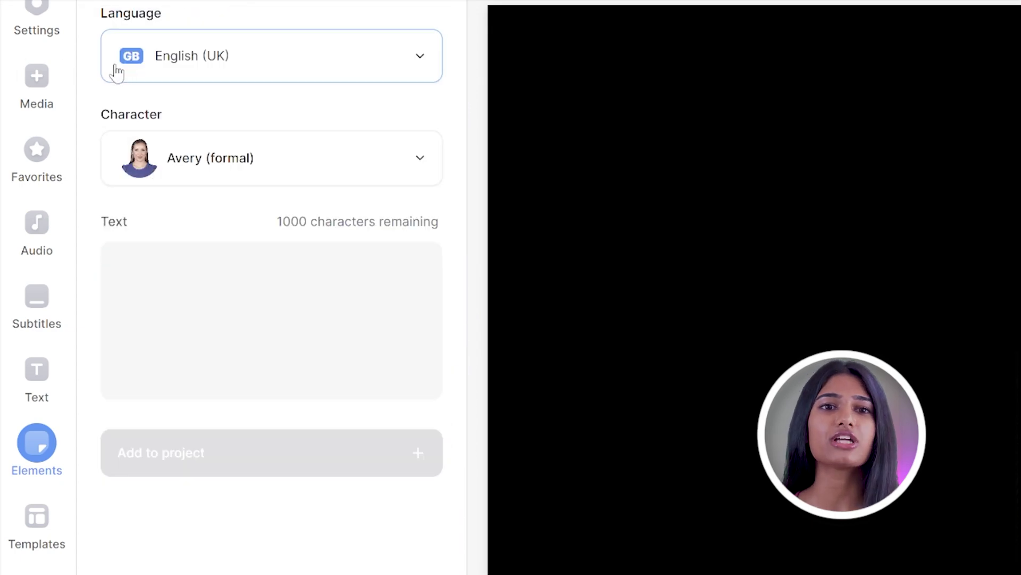
Step: Set the avatar character to Isabella (formal) and its language to English (IE)
left_click(417, 170)
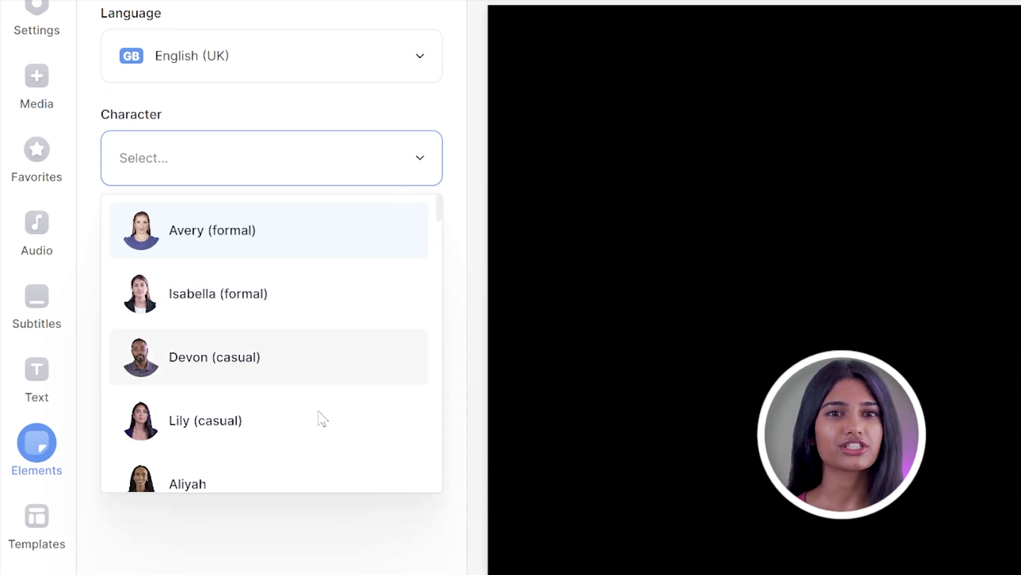
scroll(321, 422, "down", 5)
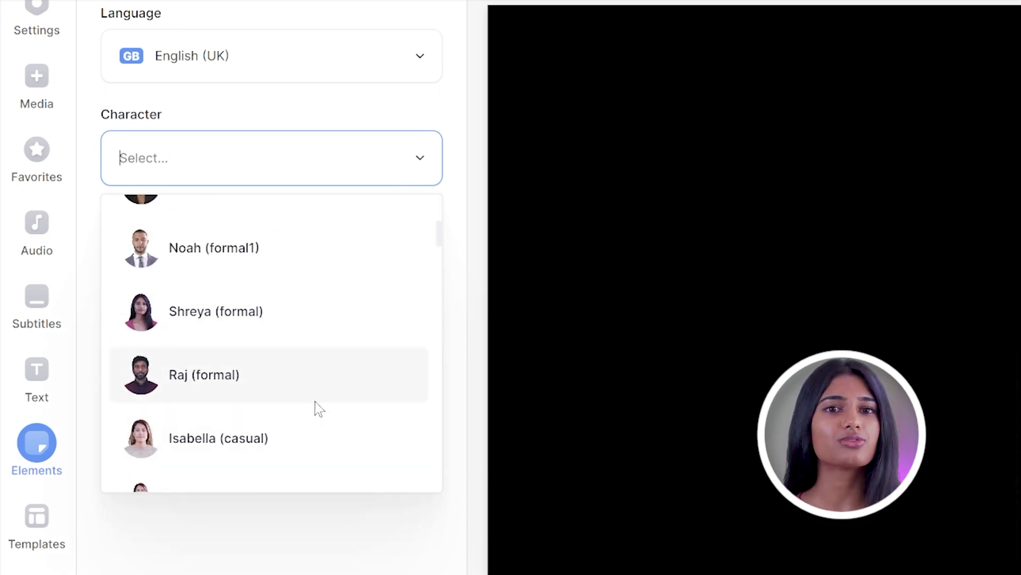
scroll(315, 408, "down", 3)
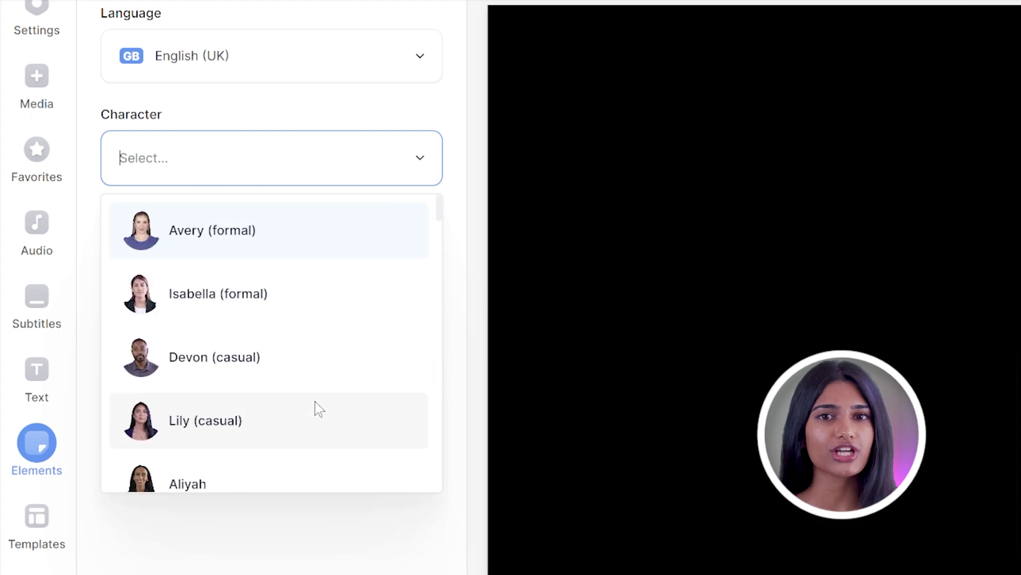
left_click(298, 299)
left_click(423, 61)
type("e")
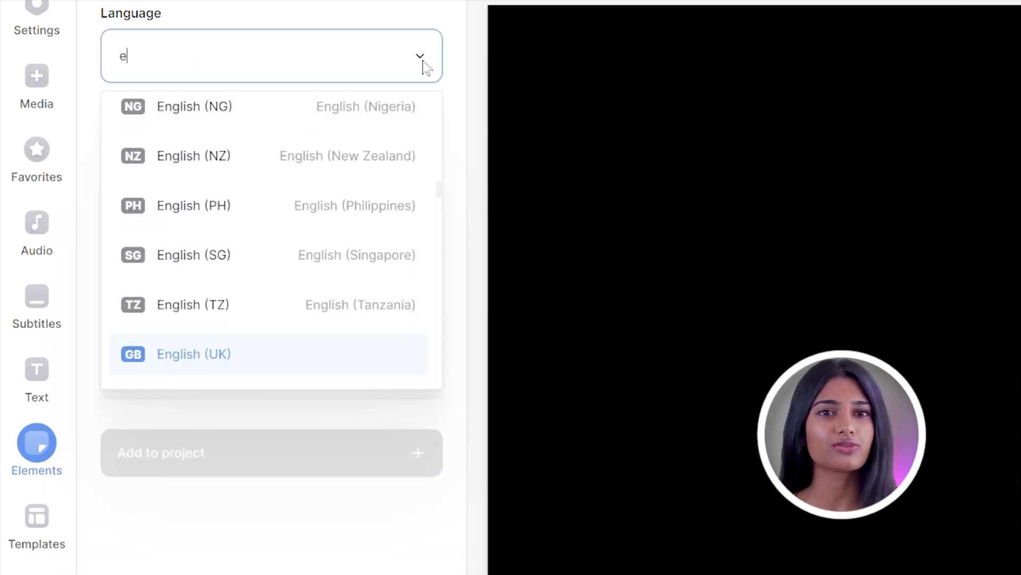
scroll(356, 229, "up", 5)
scroll(356, 231, "down", 1)
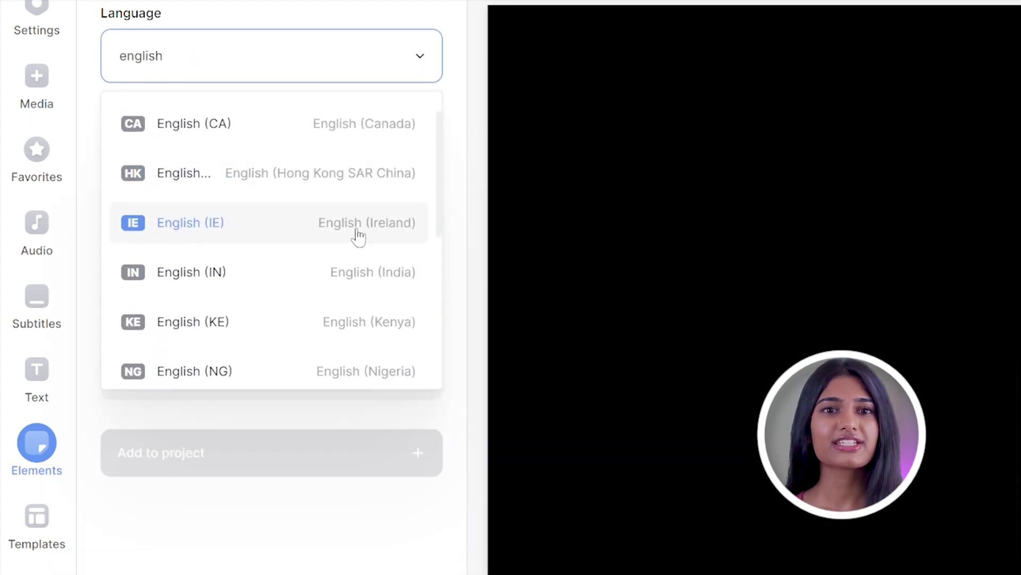
left_click(356, 233)
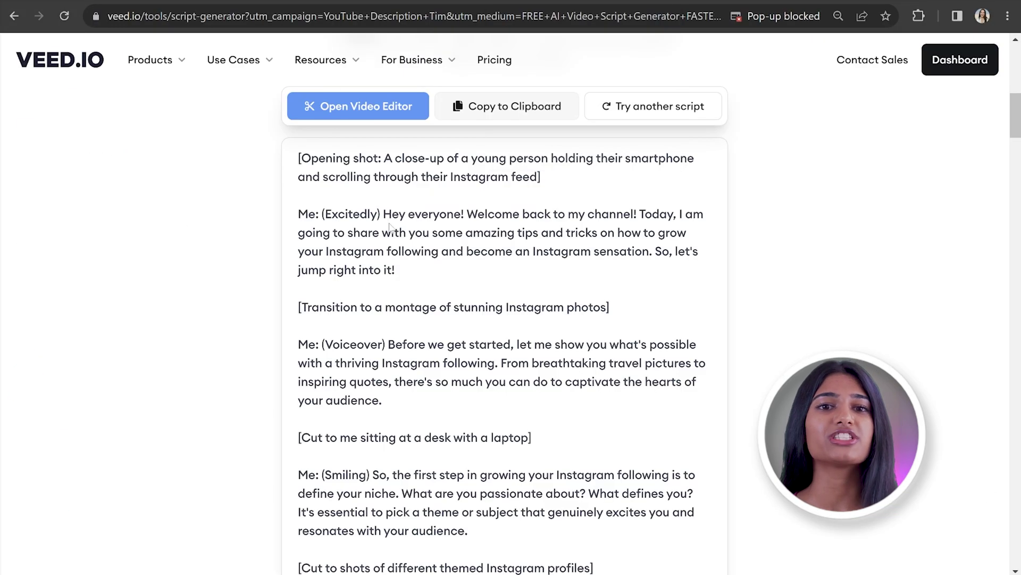
Step: Paste the script's 'Hey everyone!' opening paragraph as the avatar's speech and add it to the project
left_click_drag(384, 215, 426, 292)
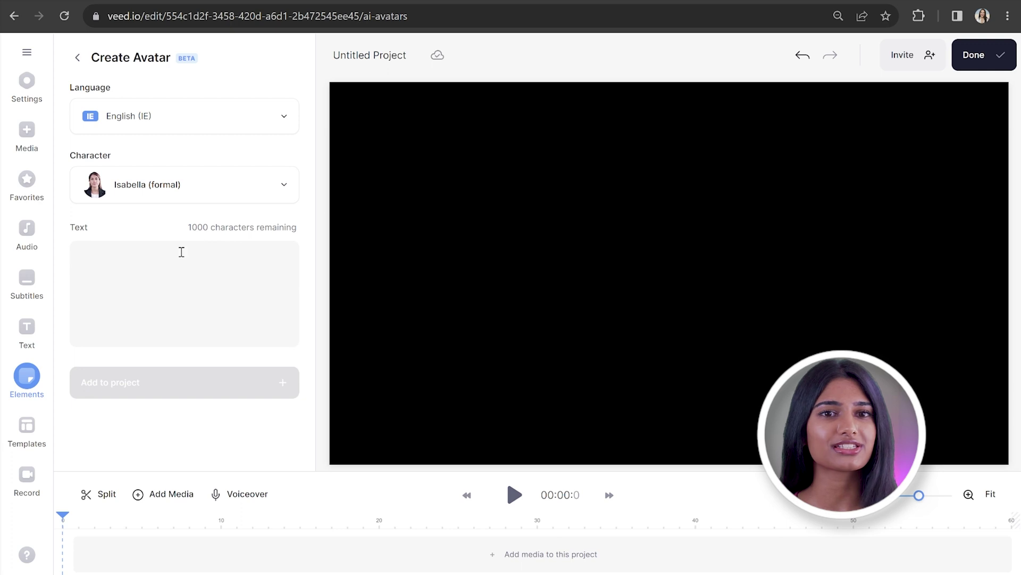
left_click(180, 251)
type("Hey everyone! Welcome back to my channel! Today, I am going to share with you some amazing tips and tricks on how to grow your Instagram following and become an Instagram sensation. So, let's jump right into it!  Before we get started, let me show you what's possible with a thriving Instagram following. From breathtaking travel pictures to inspiring quotes, there's so much you can do to captivate the hearts of your audience.")
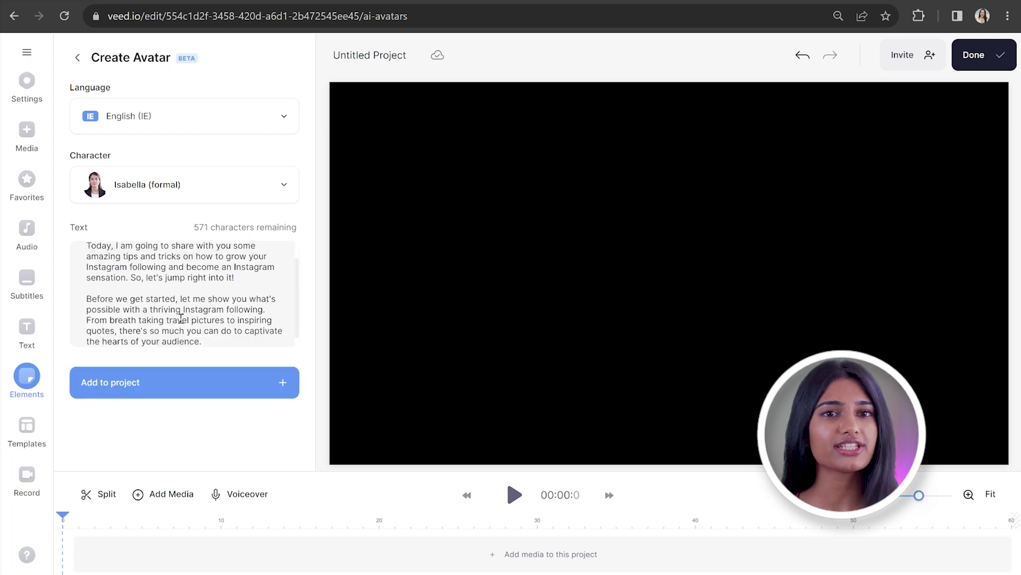
left_click(224, 381)
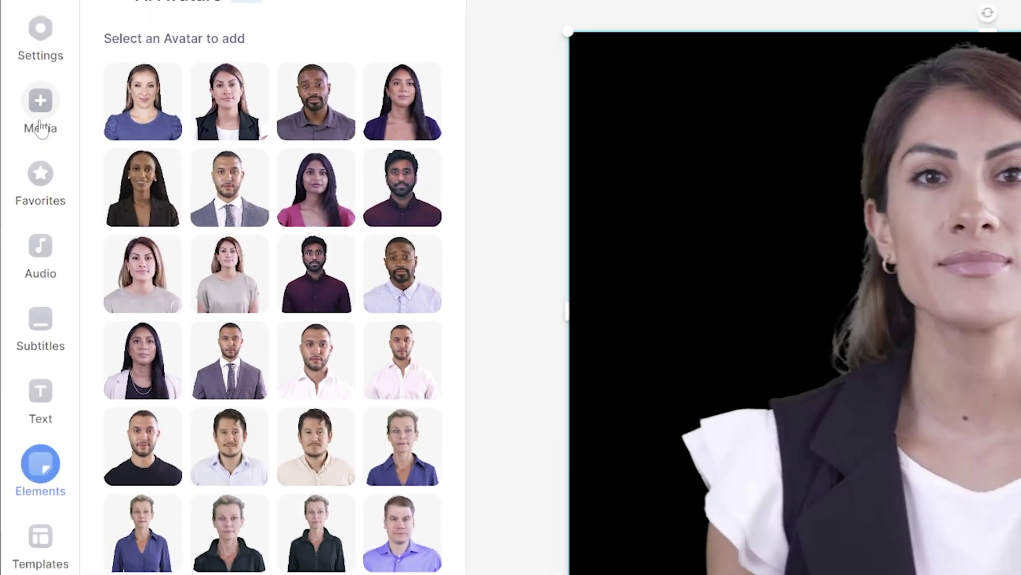
Step: Search stock videos for 'background' and add the red-and-blue neon-lines clip beneath the avatar
left_click(25, 139)
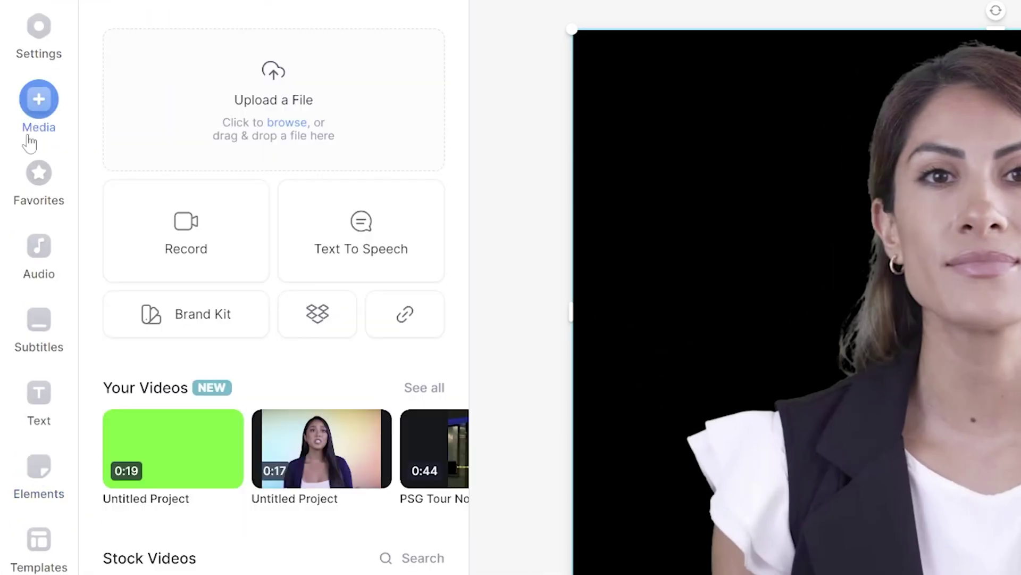
scroll(352, 494, "down", 5)
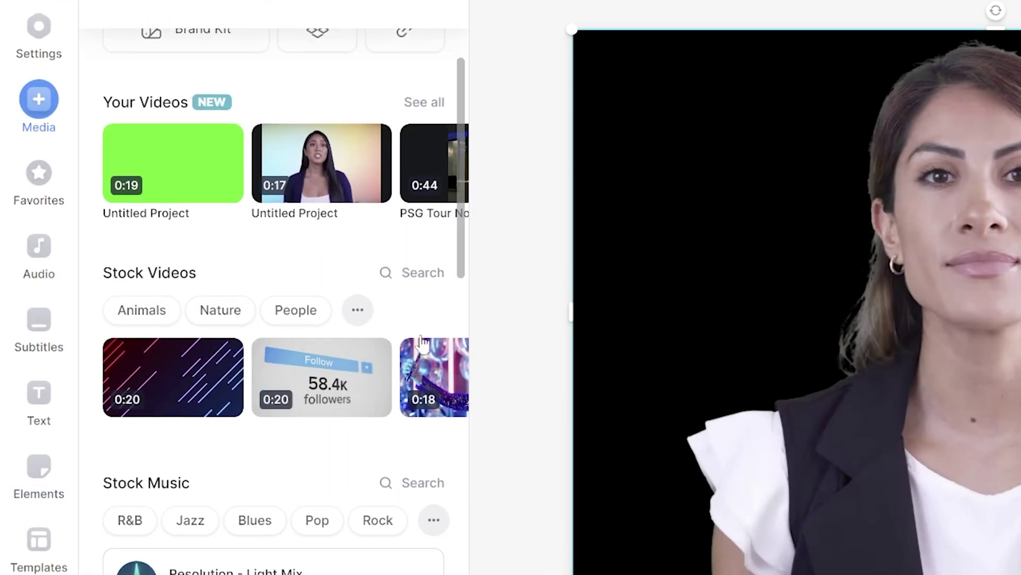
left_click(433, 274)
type("background")
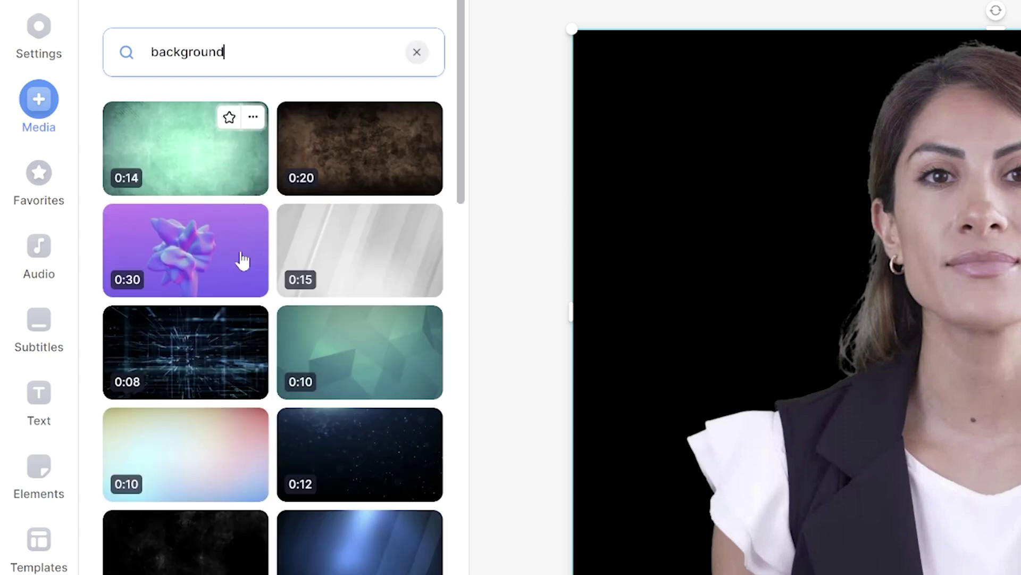
scroll(232, 343, "down", 3)
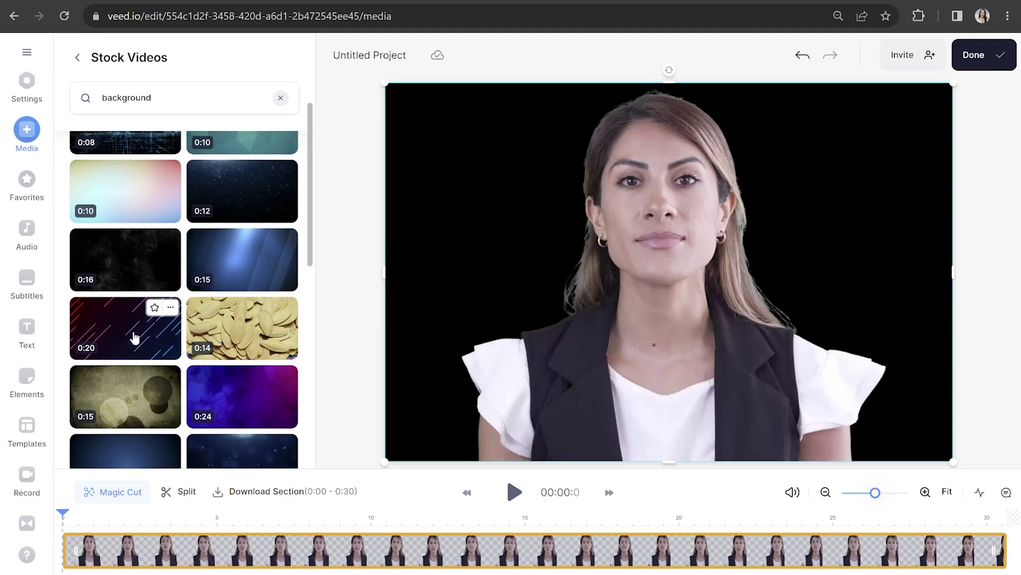
left_click(136, 336)
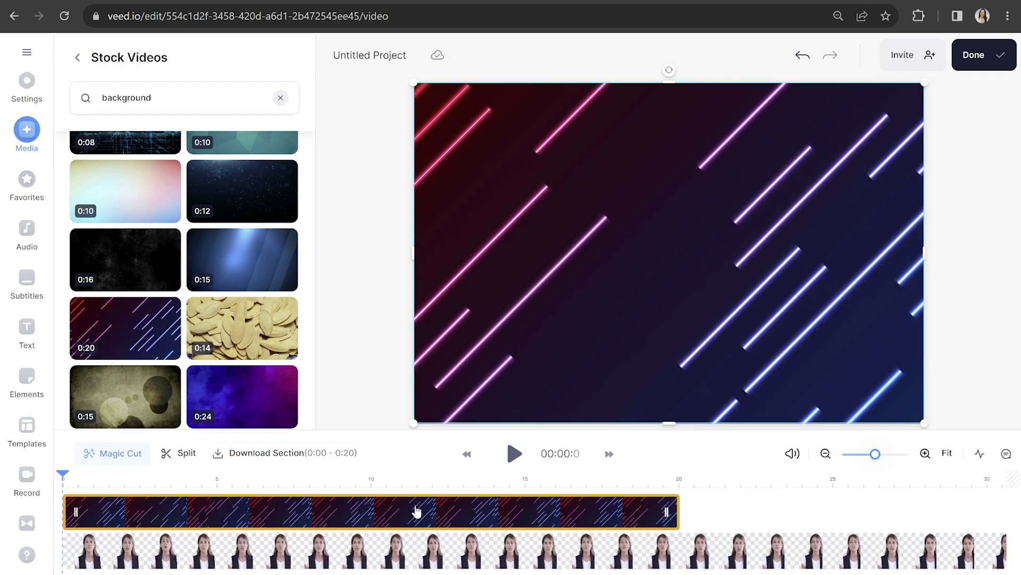
left_click_drag(416, 511, 416, 551)
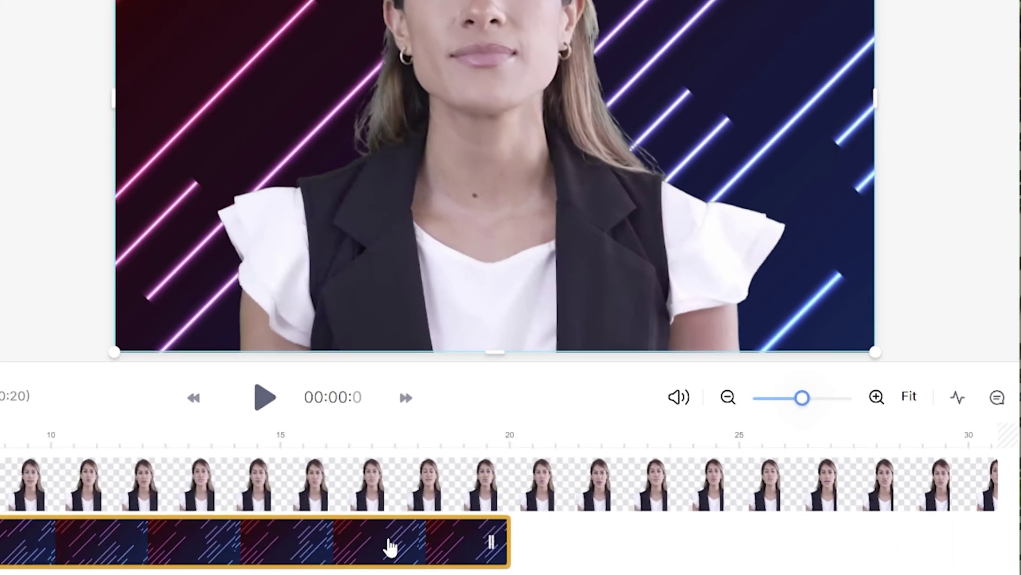
Step: Copy and paste the neon clip, lining the copy up right after the original
right_click(390, 546)
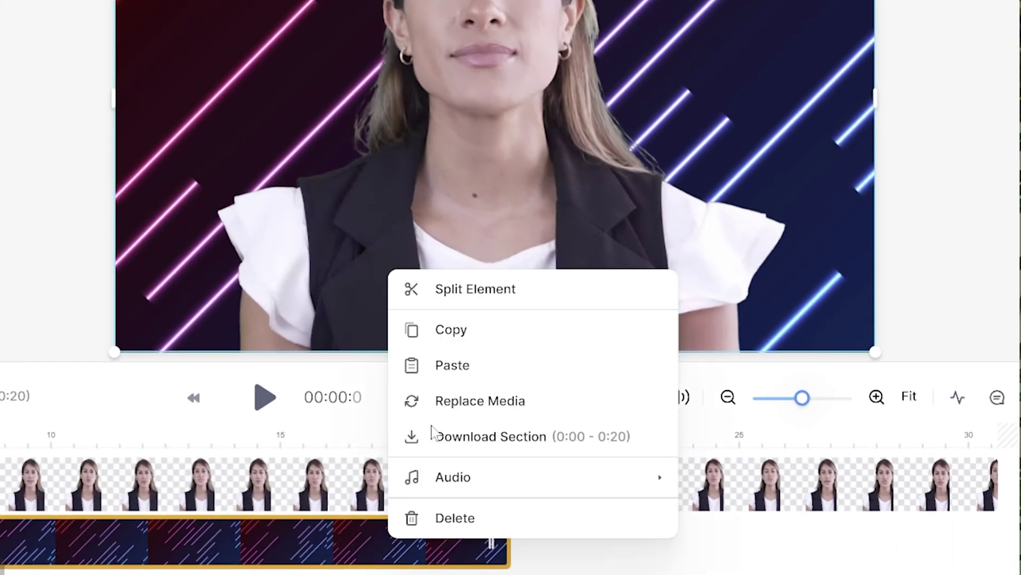
left_click(472, 329)
right_click(549, 540)
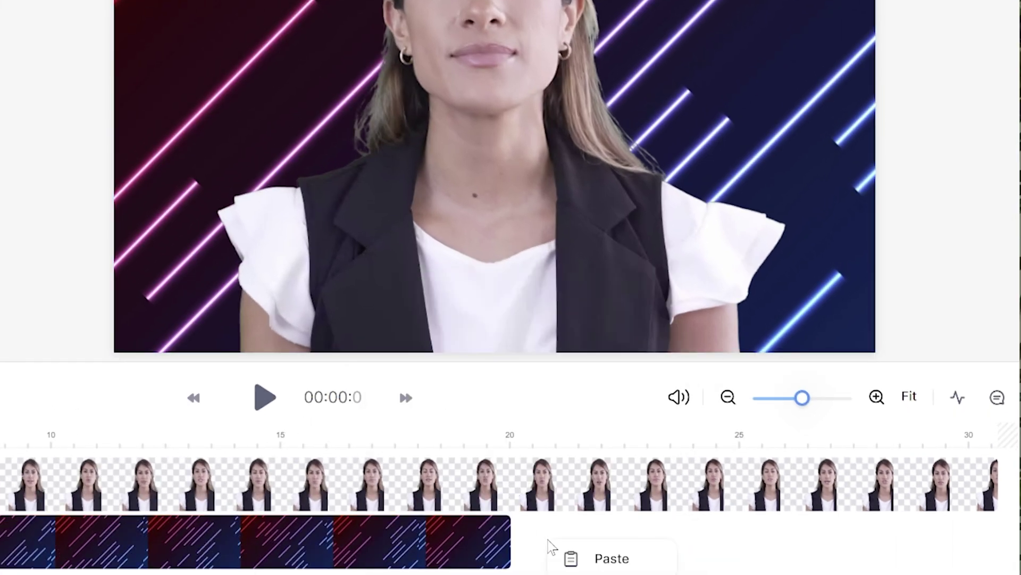
left_click(589, 567)
left_click_drag(585, 525, 548, 545)
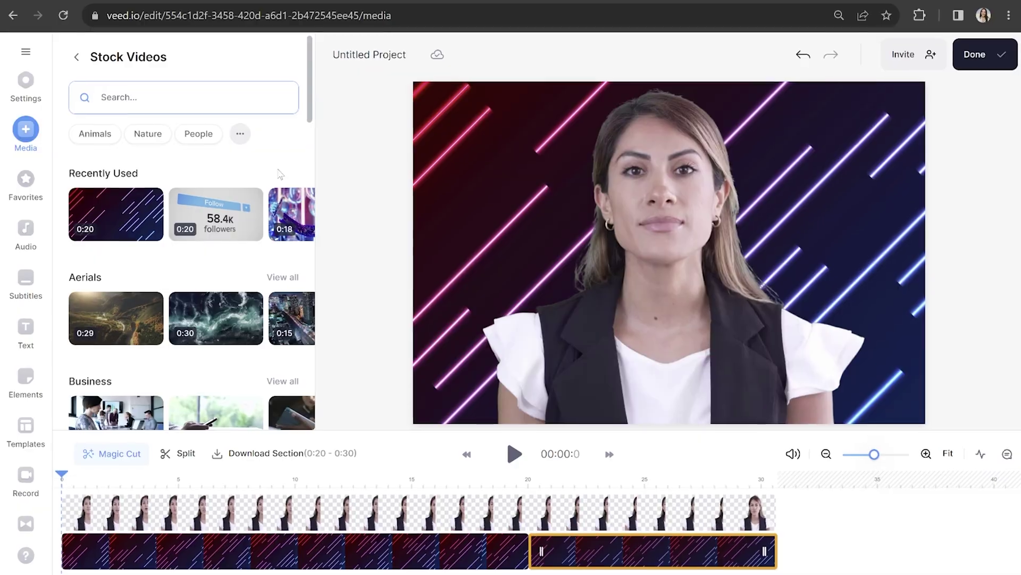
Step: Add the first 'instagram' stock clip and place it to overlay the avatar around 0:08–0:11
type("instagram")
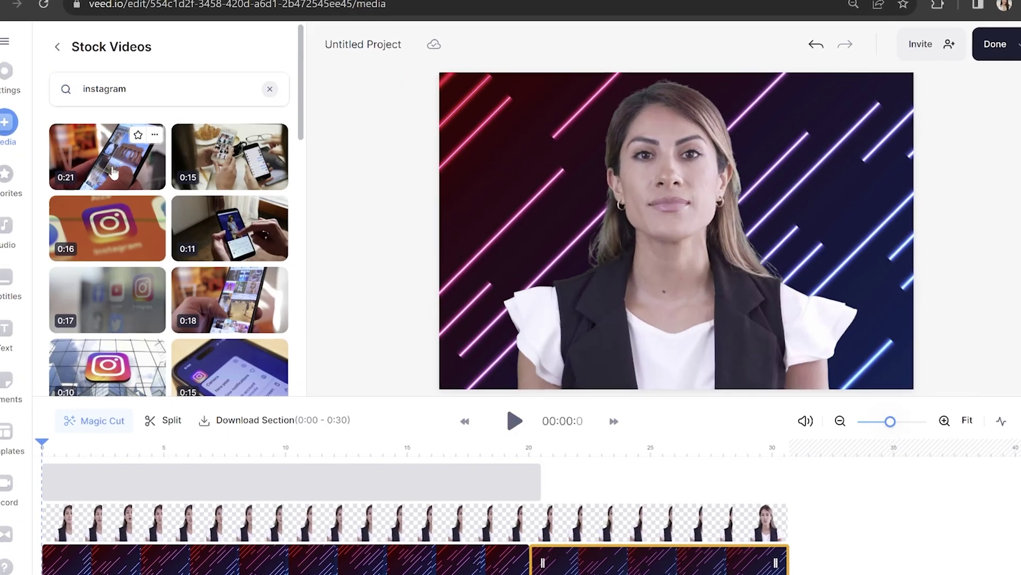
left_click(114, 171)
left_click_drag(177, 479, 306, 471)
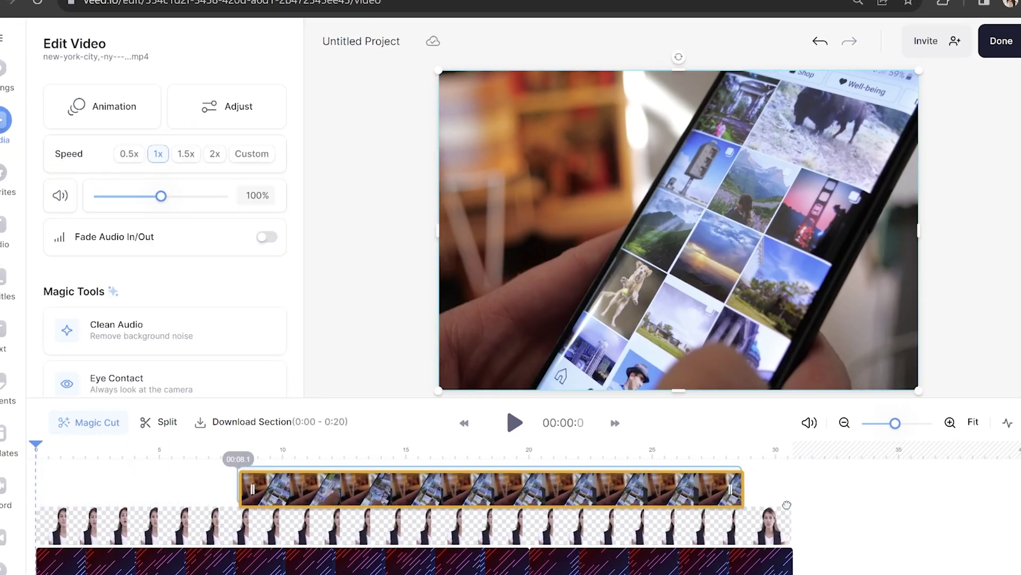
left_click_drag(741, 488, 704, 484)
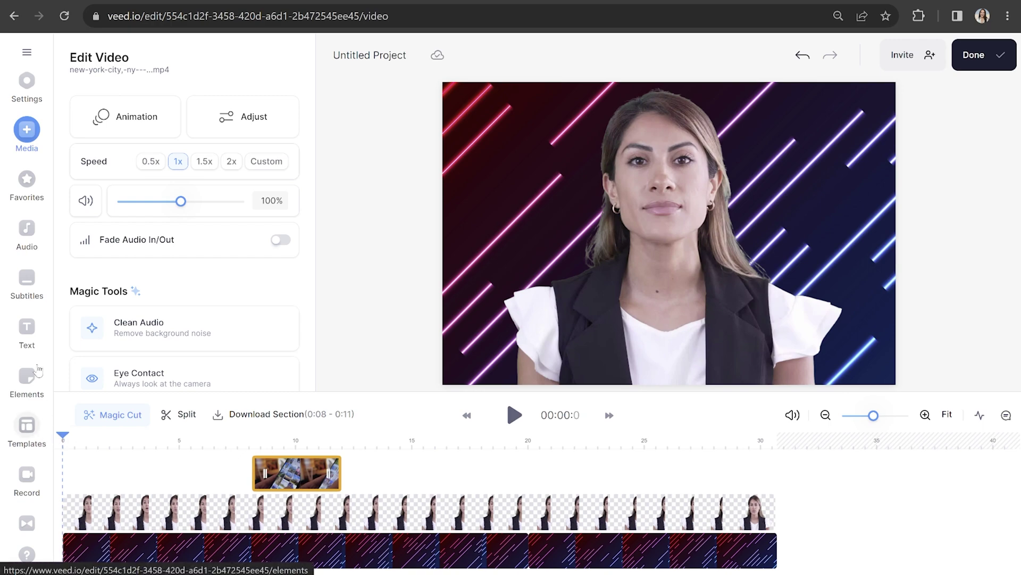
left_click(30, 334)
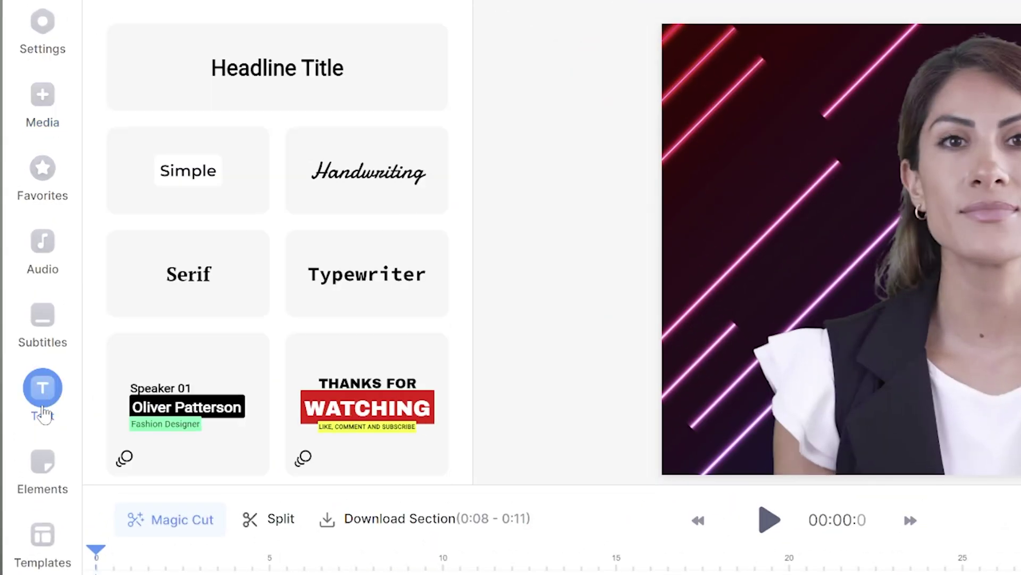
Step: Add a headline title reading 'How to Grow Your Instagram'
scroll(183, 407, "down", 5)
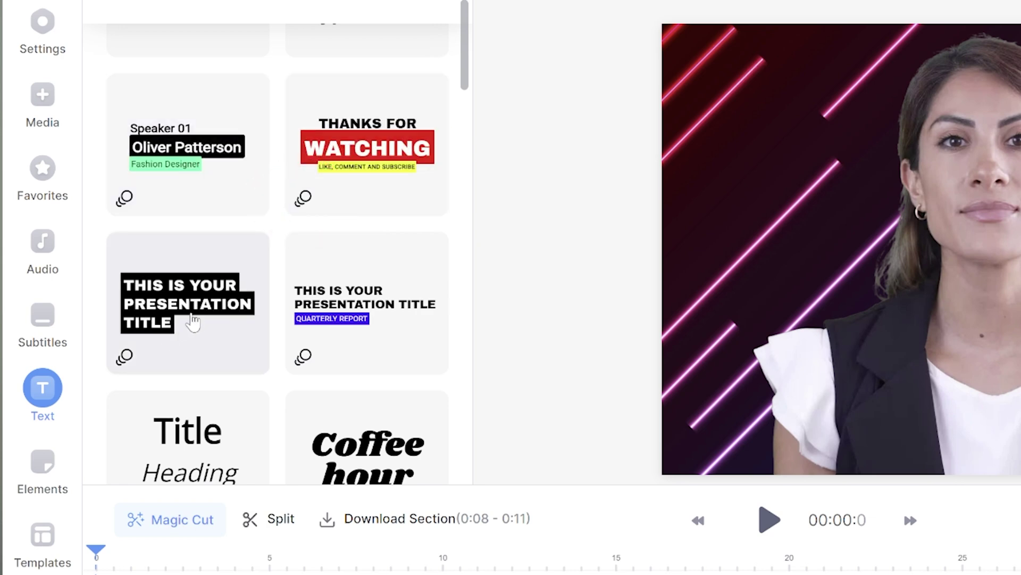
scroll(193, 321, "up", 5)
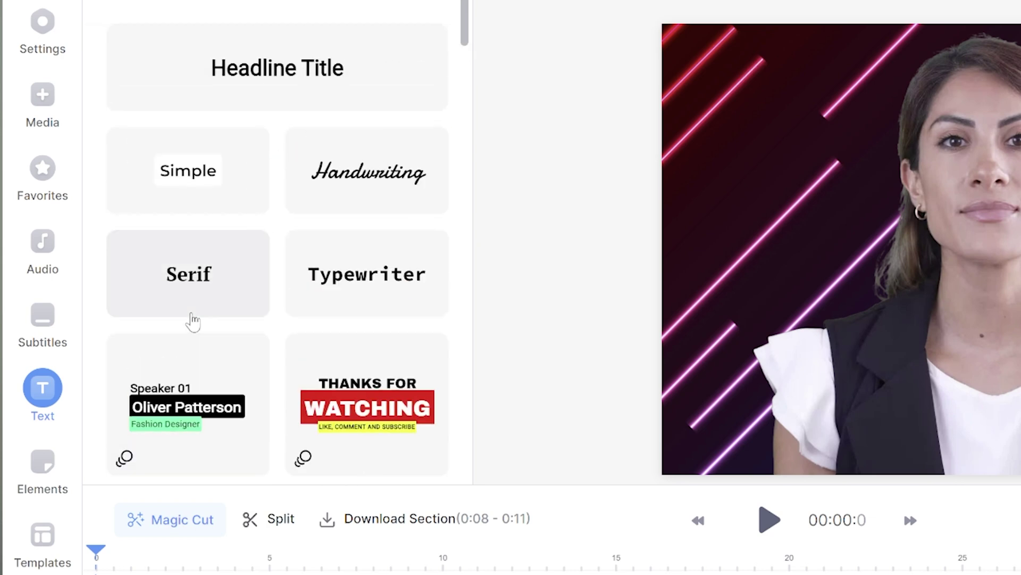
left_click(339, 99)
type("How to G")
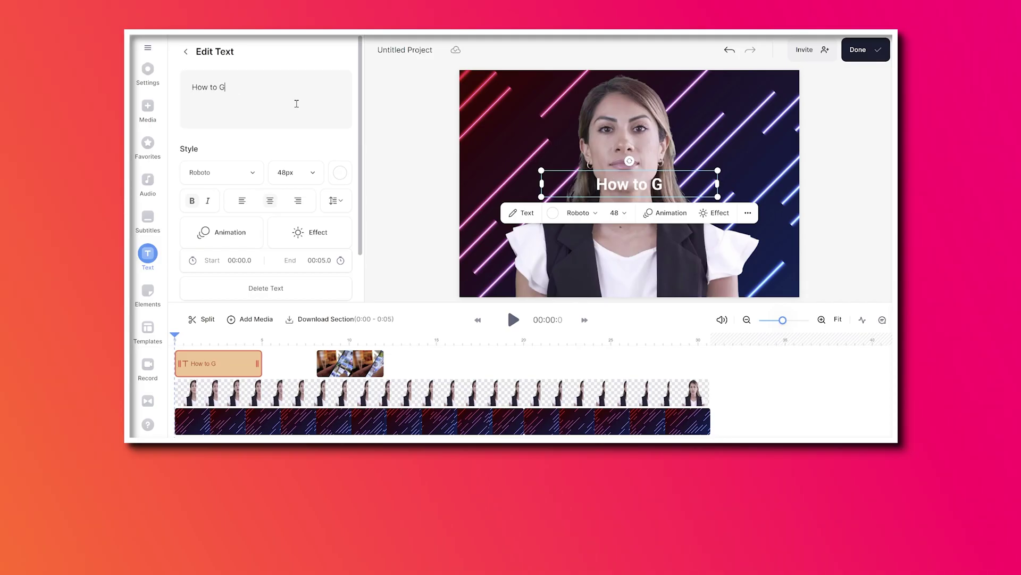
type("row Your Instagram")
Step: Style the title in Euclid Circular A Bold, size 36, yellow
left_click(221, 172)
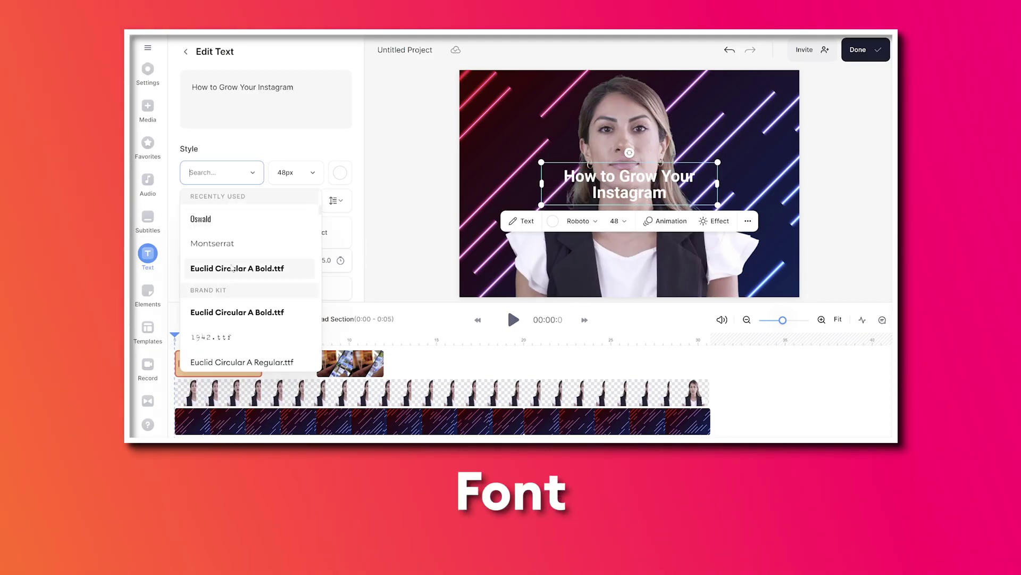
left_click(250, 267)
left_click(296, 172)
left_click(290, 278)
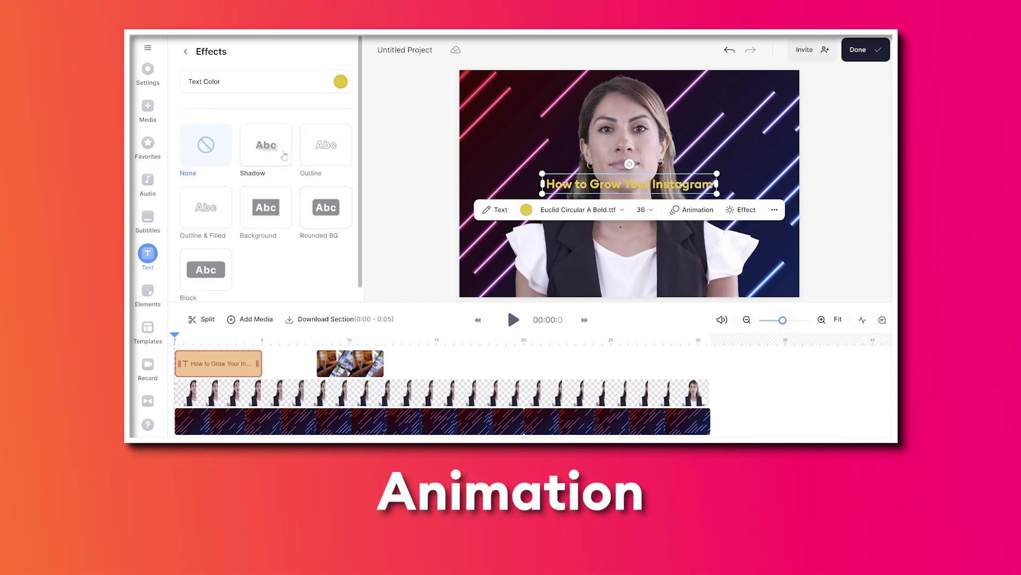
Step: Give the title a shadow and Typewriter animation, move it lower, and trim it to about 3.4 seconds
left_click(284, 155)
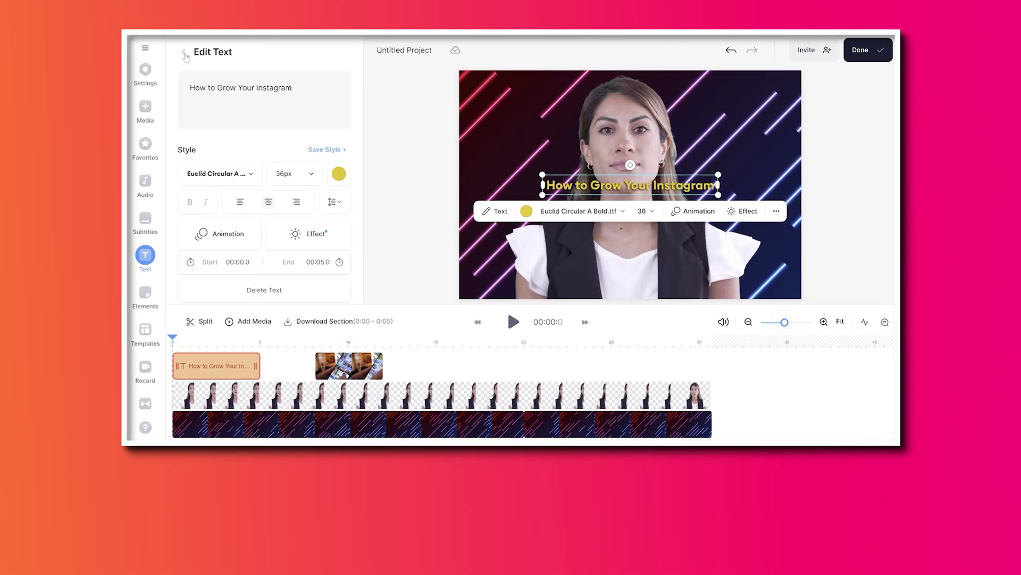
left_click(228, 236)
left_click(317, 226)
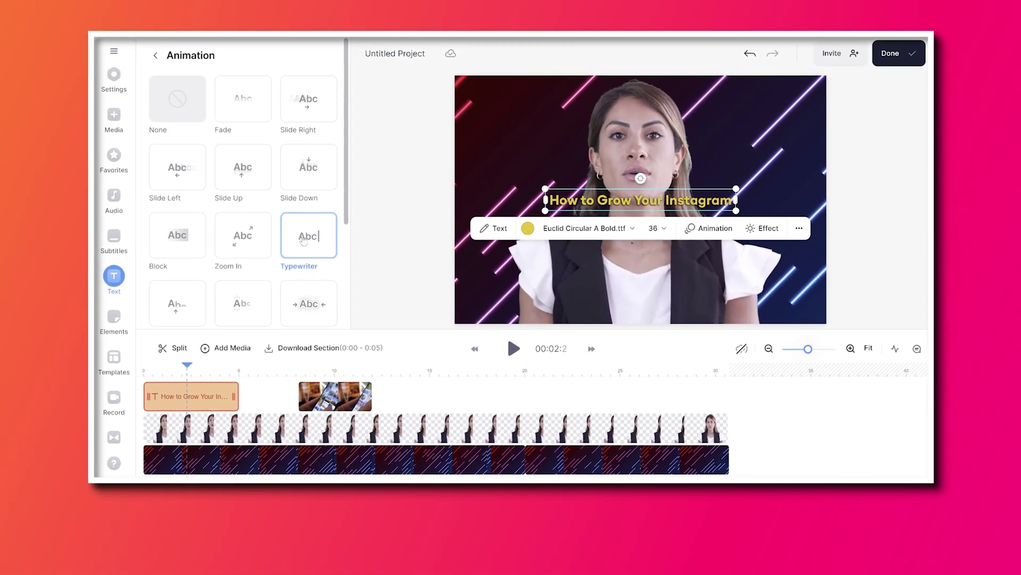
left_click_drag(634, 202, 630, 266)
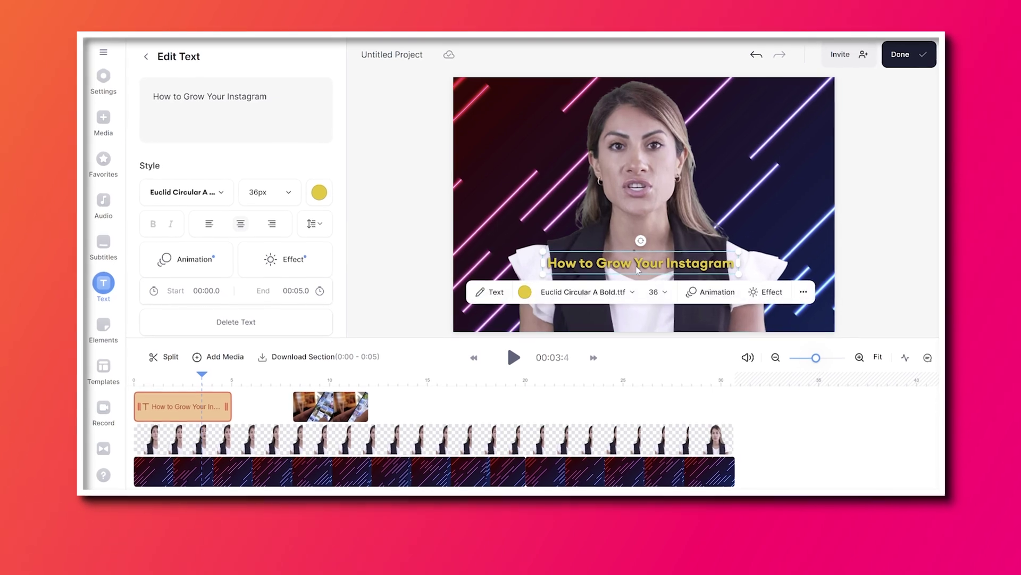
mouse_move(232, 401)
left_mouse_down()
mouse_move(196, 398)
mouse_move(216, 411)
left_mouse_up()
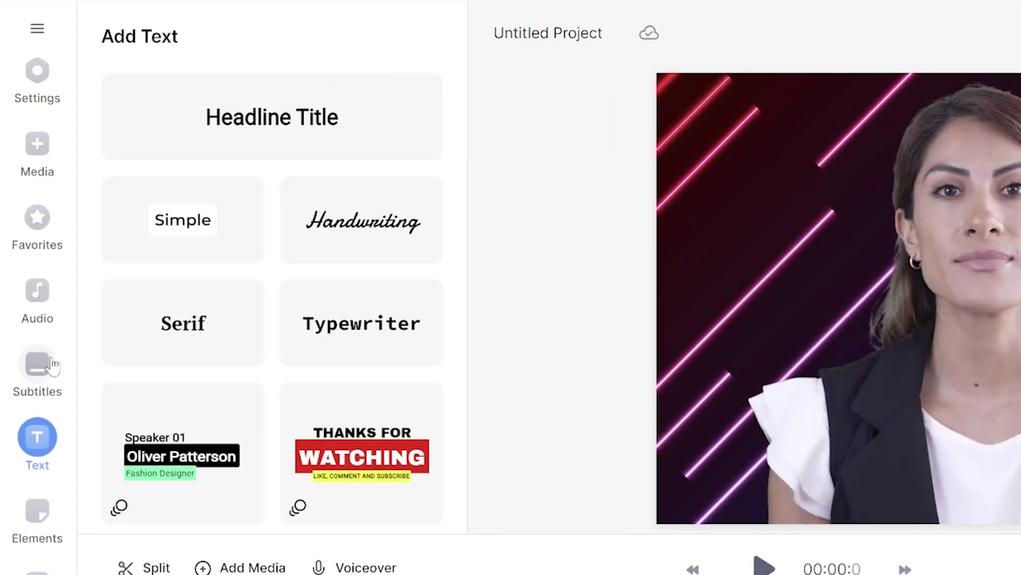
Step: Auto-generate English subtitles from the avatar's speech in the Subtitles panel
left_click(33, 277)
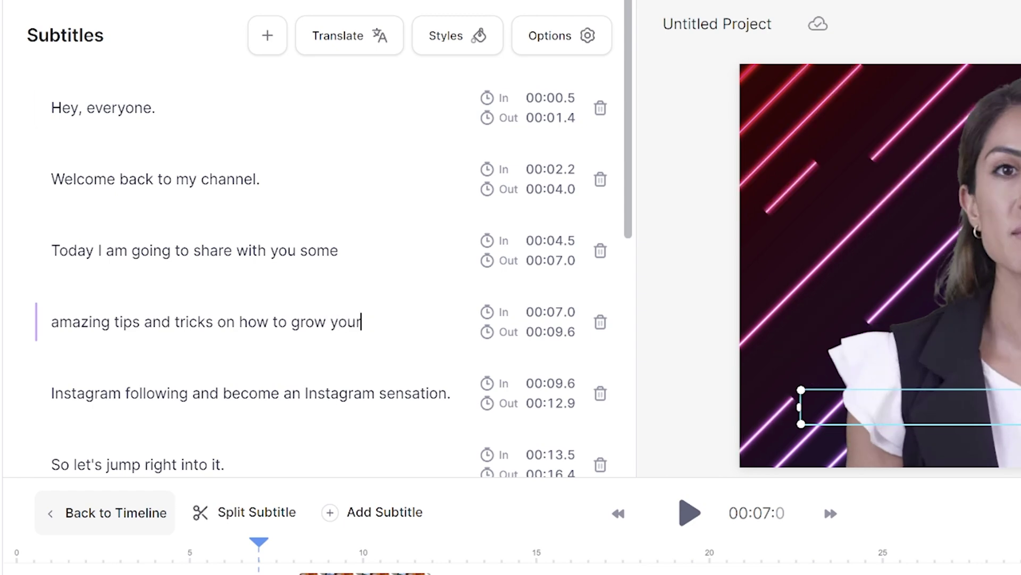
Step: Style the subtitles in Euclid Circular A Regular with the Karaoke animation
left_click(448, 37)
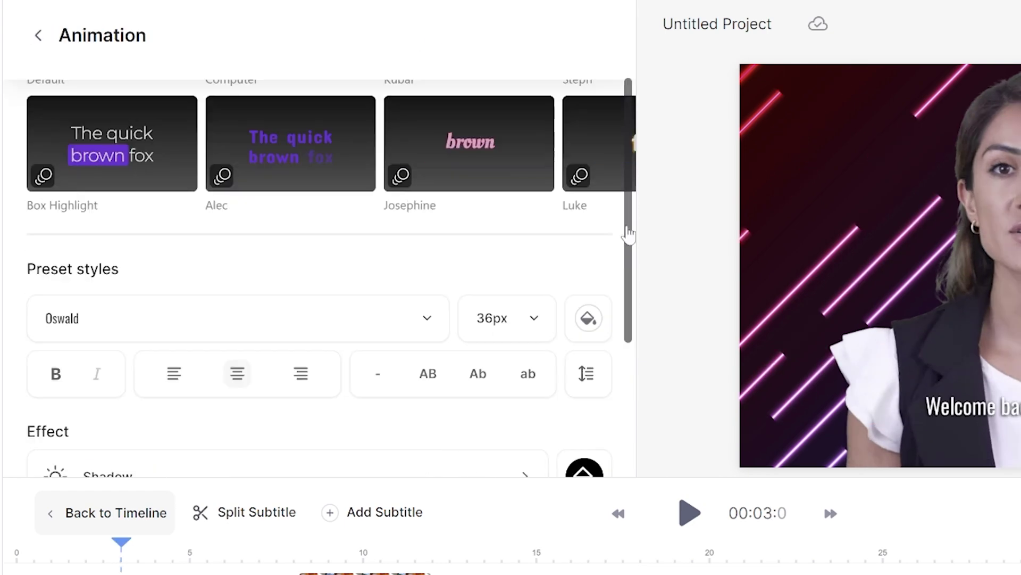
left_click(392, 184)
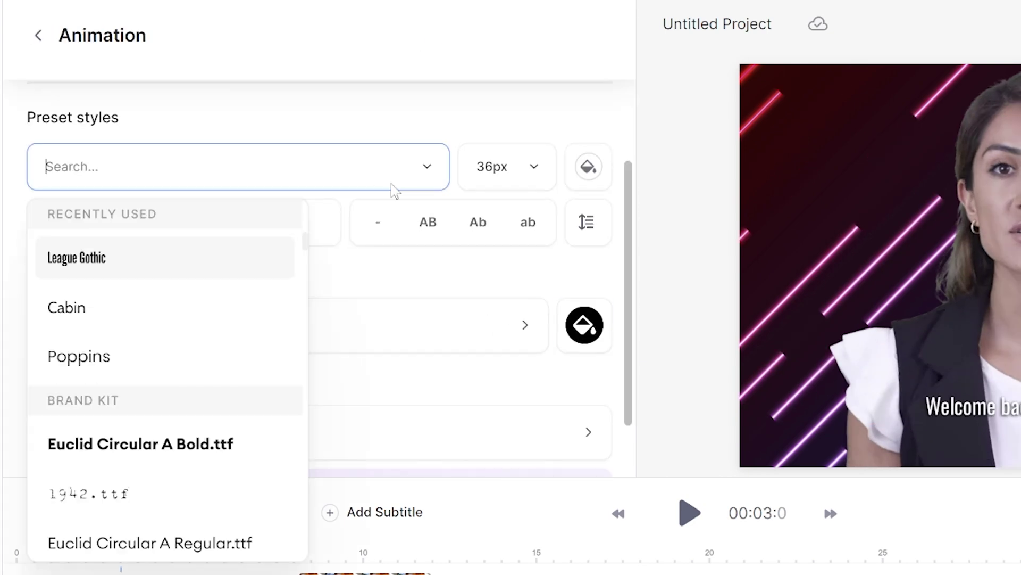
left_click(185, 548)
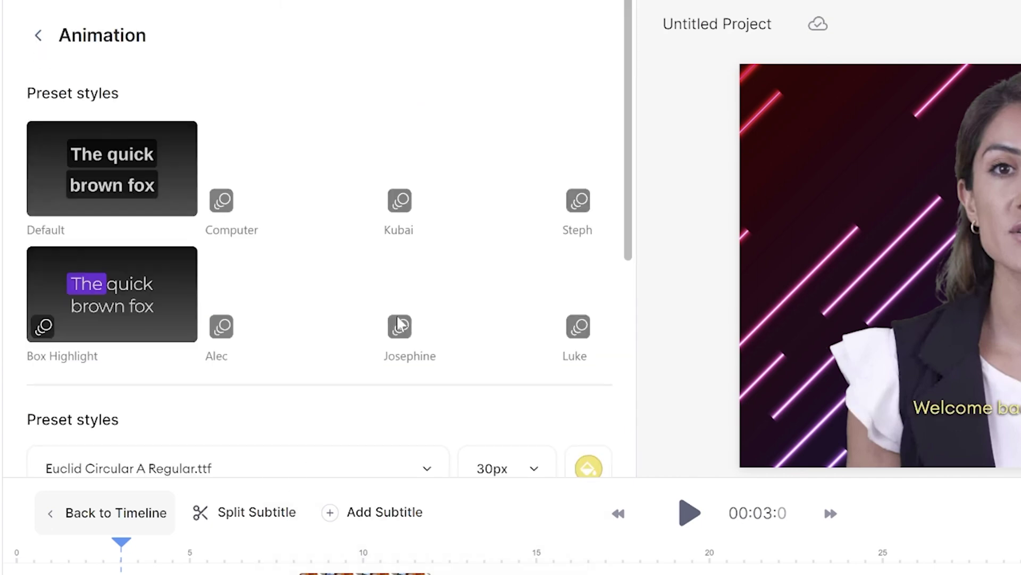
scroll(399, 324, "down", 6)
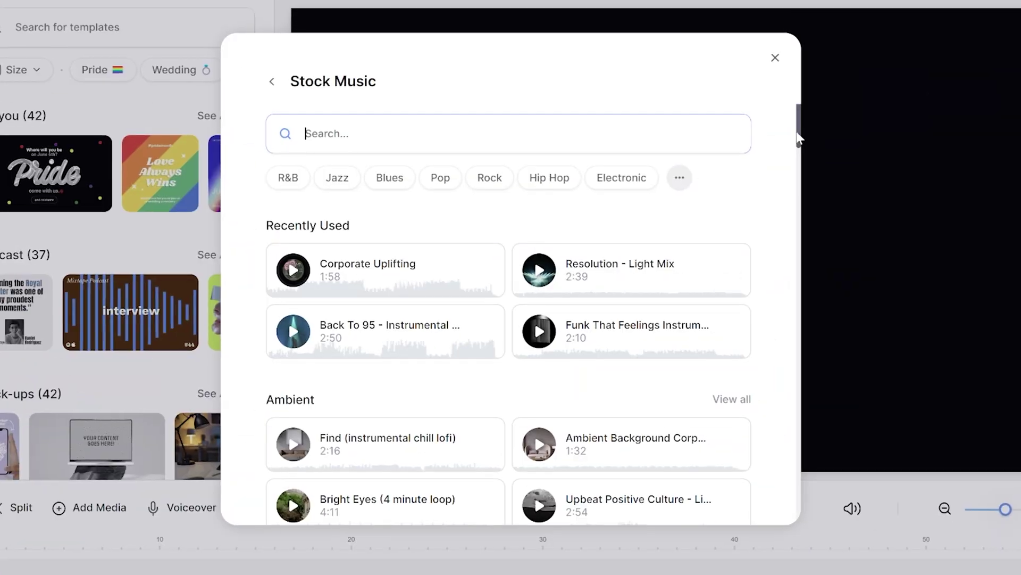
left_click_drag(798, 137, 800, 215)
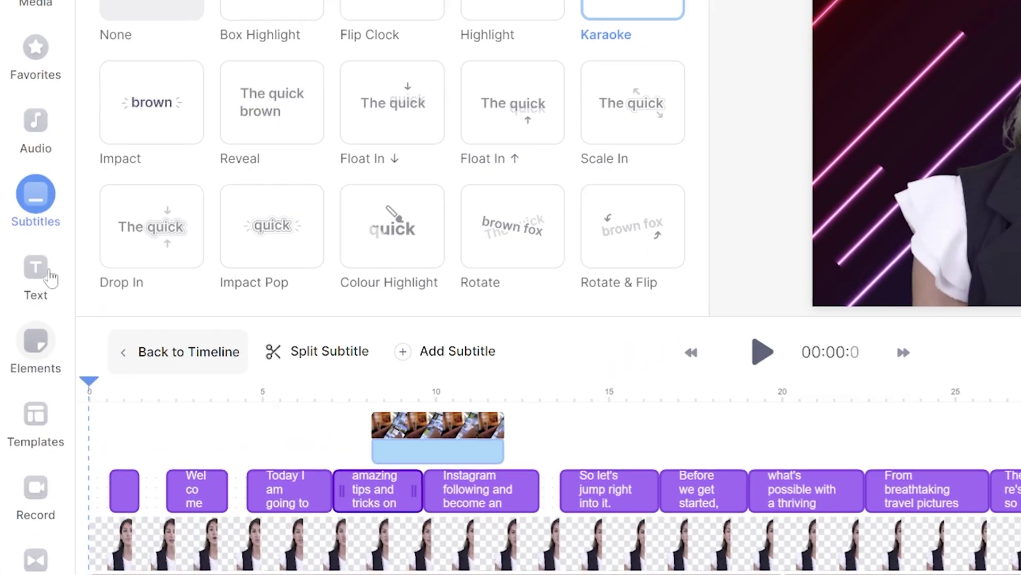
left_click(30, 132)
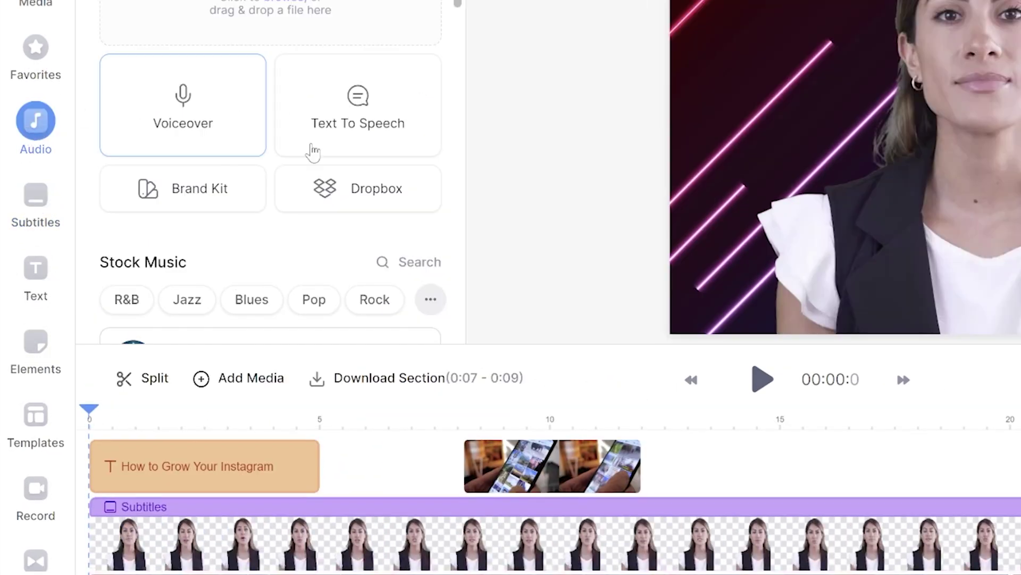
Step: Search stock music for 'upbeat', preview Corporate Uplifting, and add the 1:58 track to the timeline
scroll(316, 237, "down", 2)
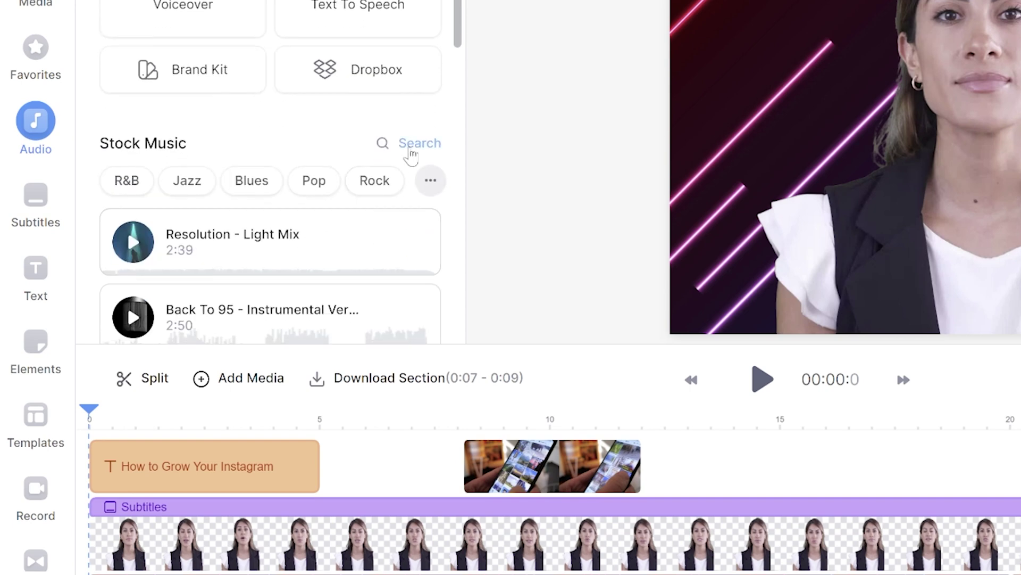
left_click(410, 149)
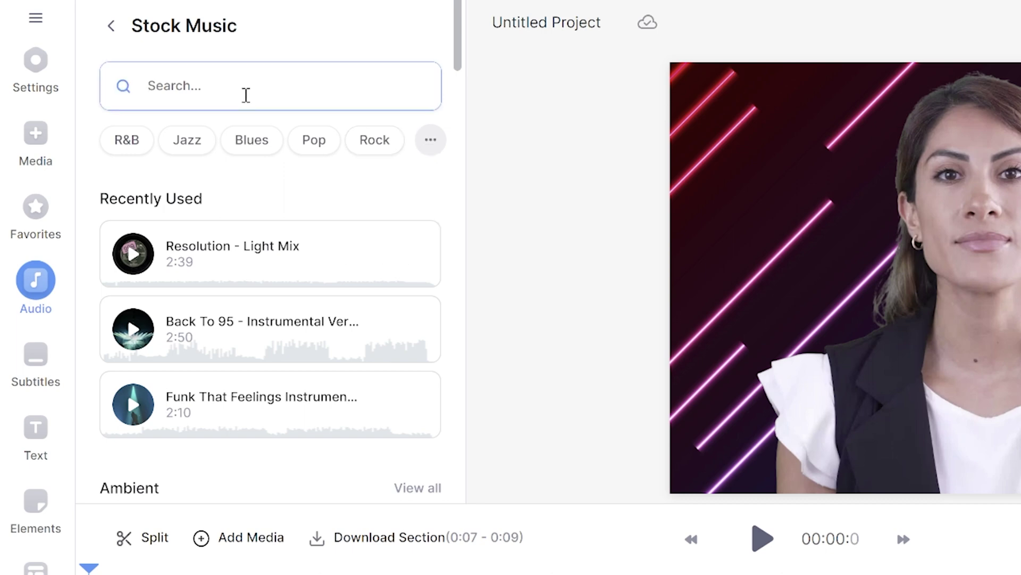
type("upbeat")
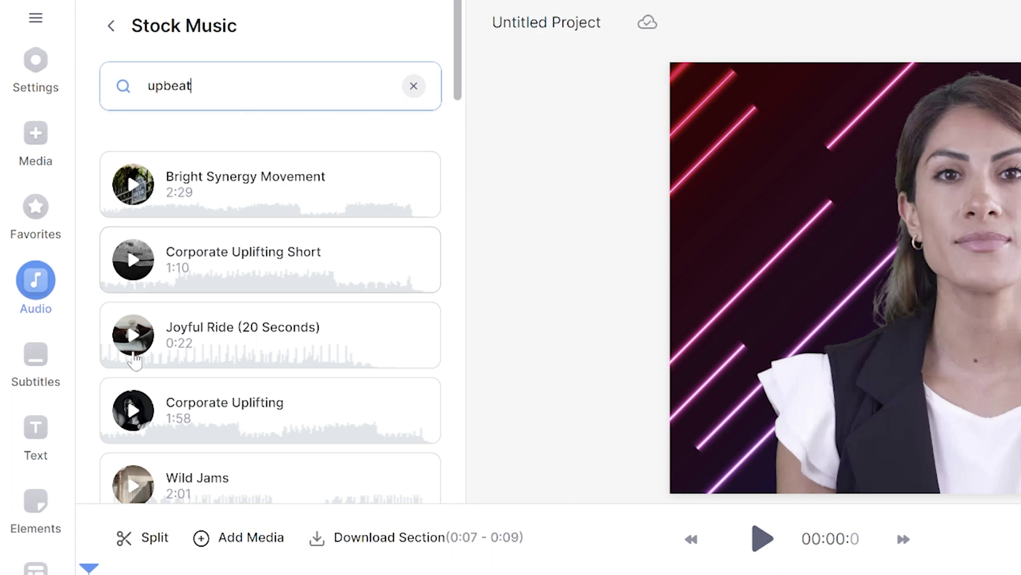
left_click(133, 411)
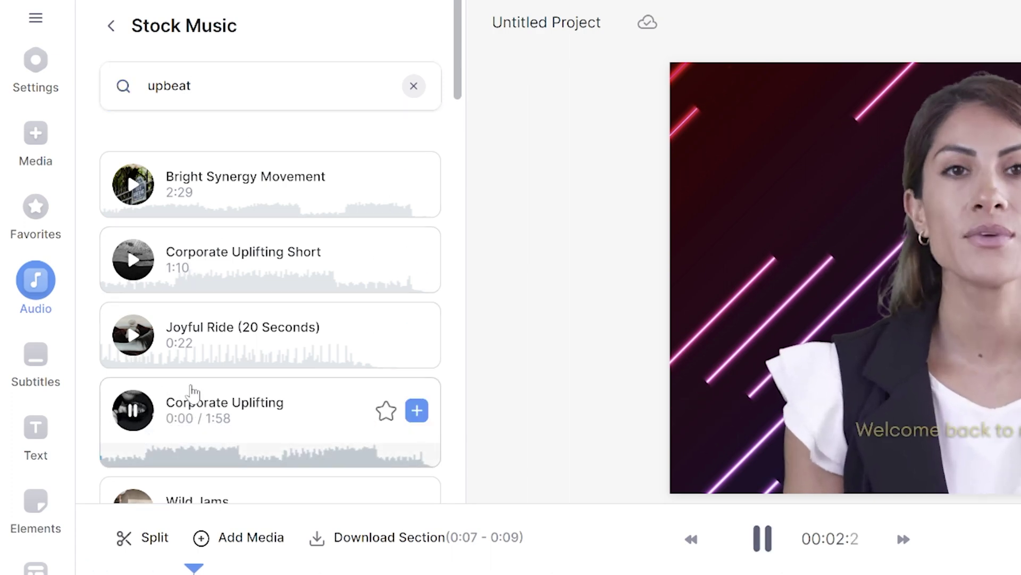
left_click(417, 410)
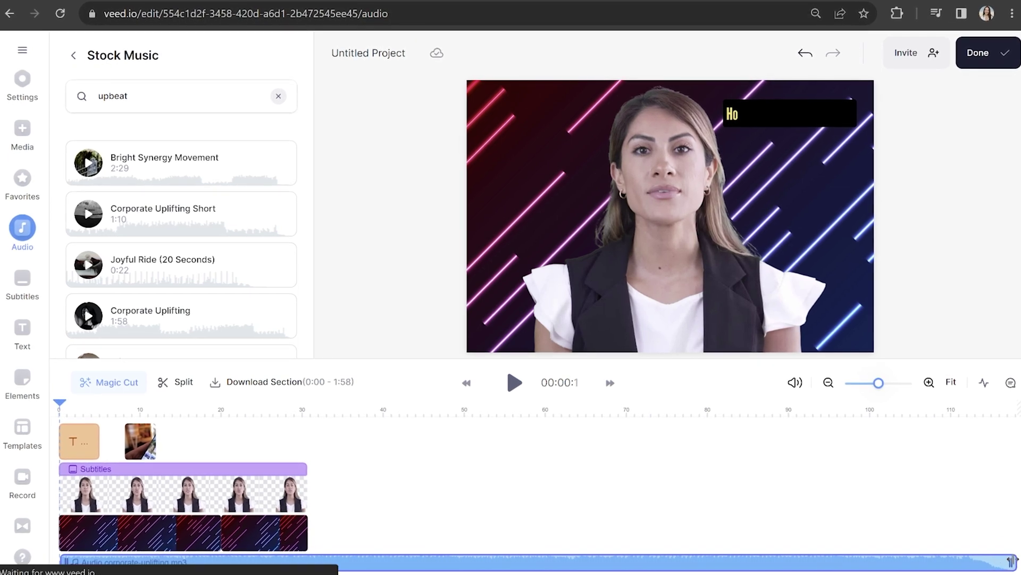
Step: Trim the Corporate Uplifting track to the video's 30-second end, lower its volume to 9%, and open Export Settings
left_click_drag(712, 554, 296, 538)
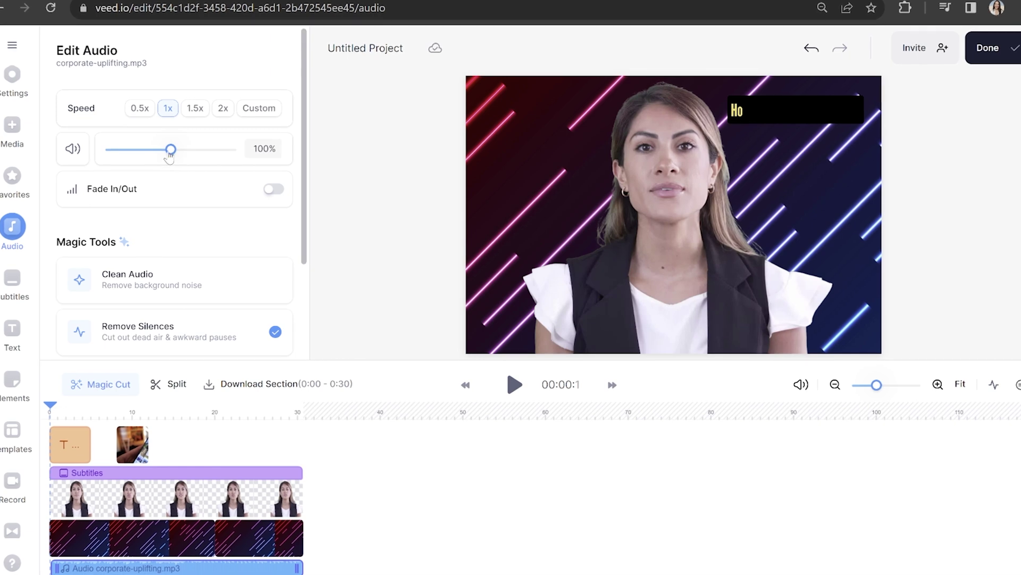
left_click_drag(138, 154, 111, 144)
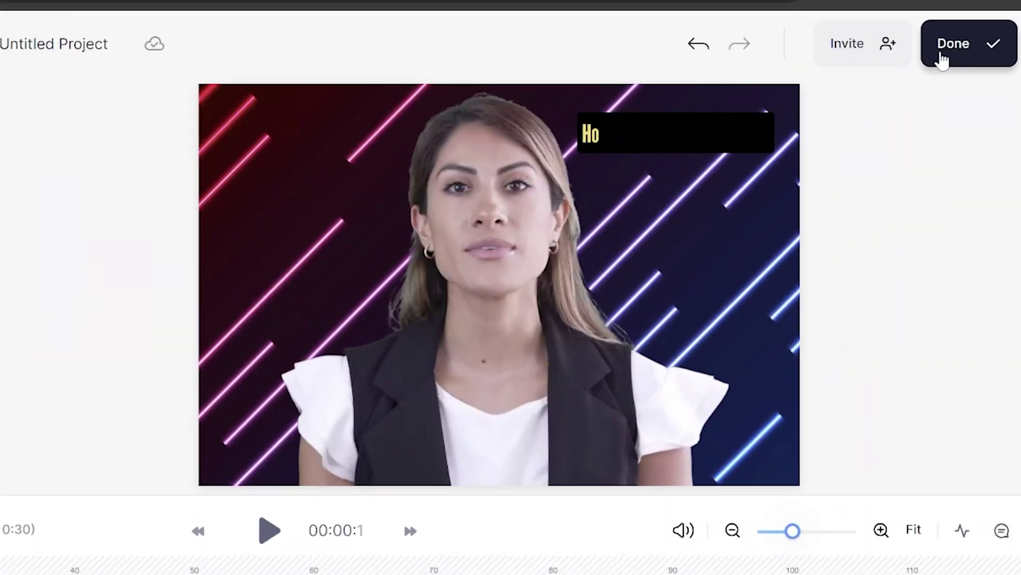
left_click(941, 48)
Step: Change the export quality to HD and return to the export summary
left_click(759, 537)
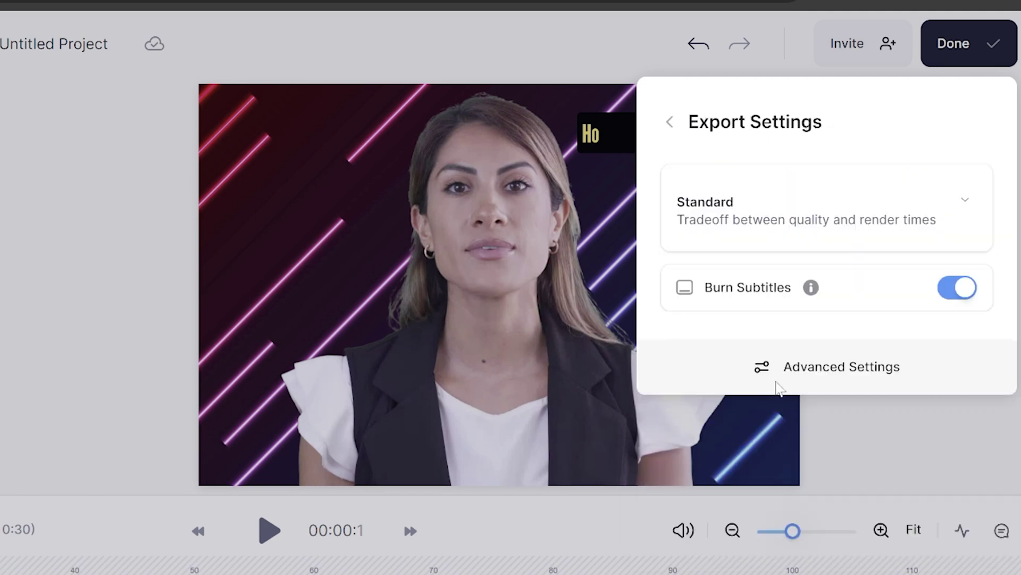
left_click(774, 232)
left_click(737, 414)
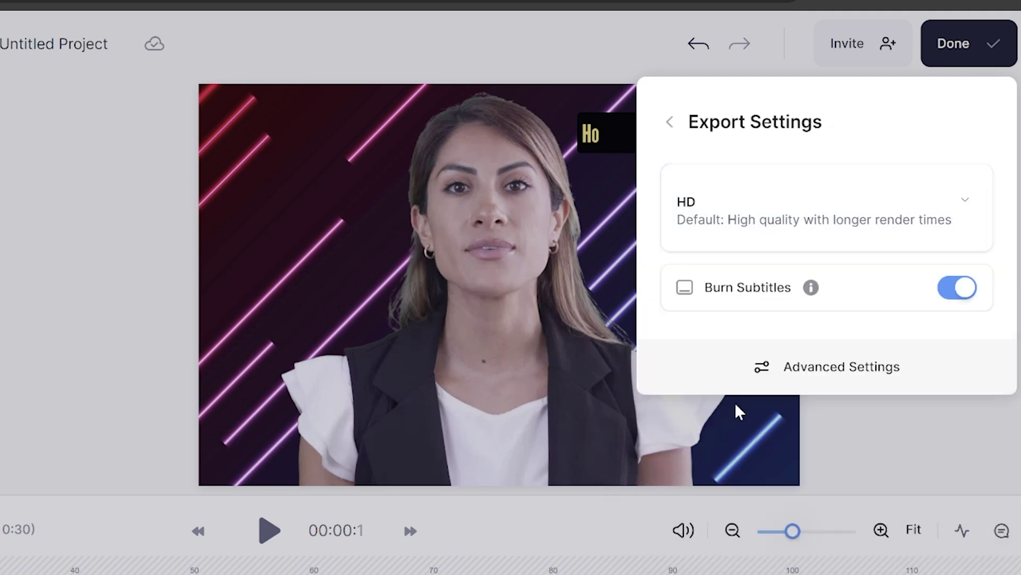
left_click(670, 133)
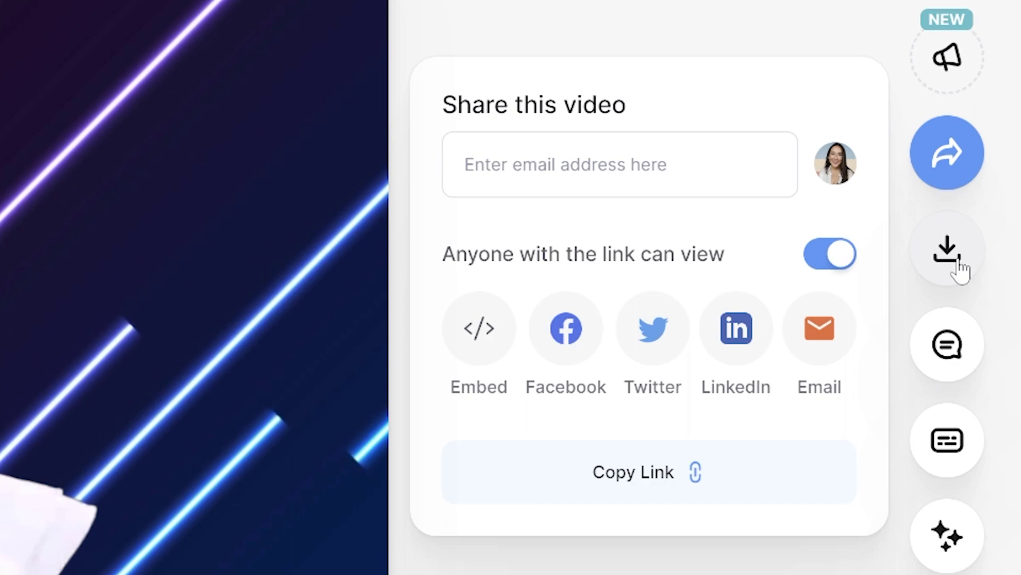
Step: Open the Download panel on the share page to show the MP4, MP3 and GIF options
left_click(958, 266)
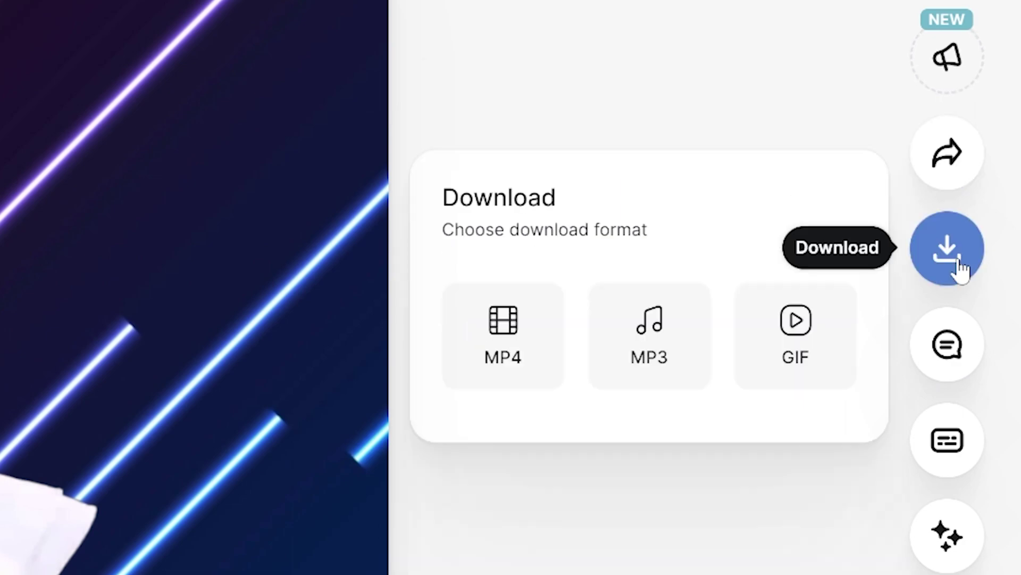